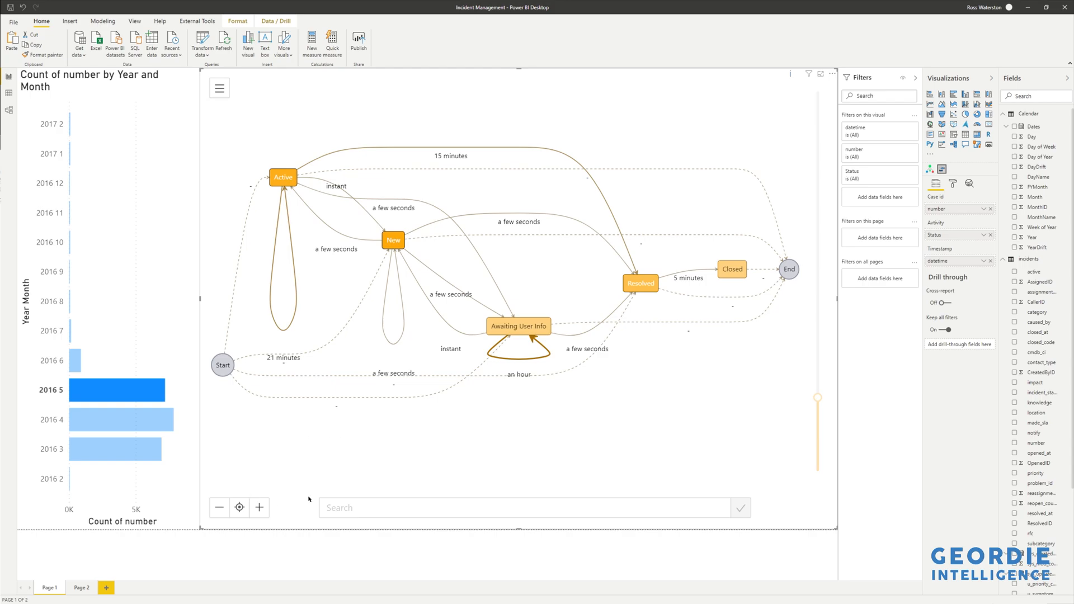
Scroll the Fields list to the incidents table and inspect its date columns with date hierarchies, selecting sys_updated_at.
{"action": "scroll", "coordinate": [1012, 451], "scroll_direction": "down", "scroll_amount": 5}
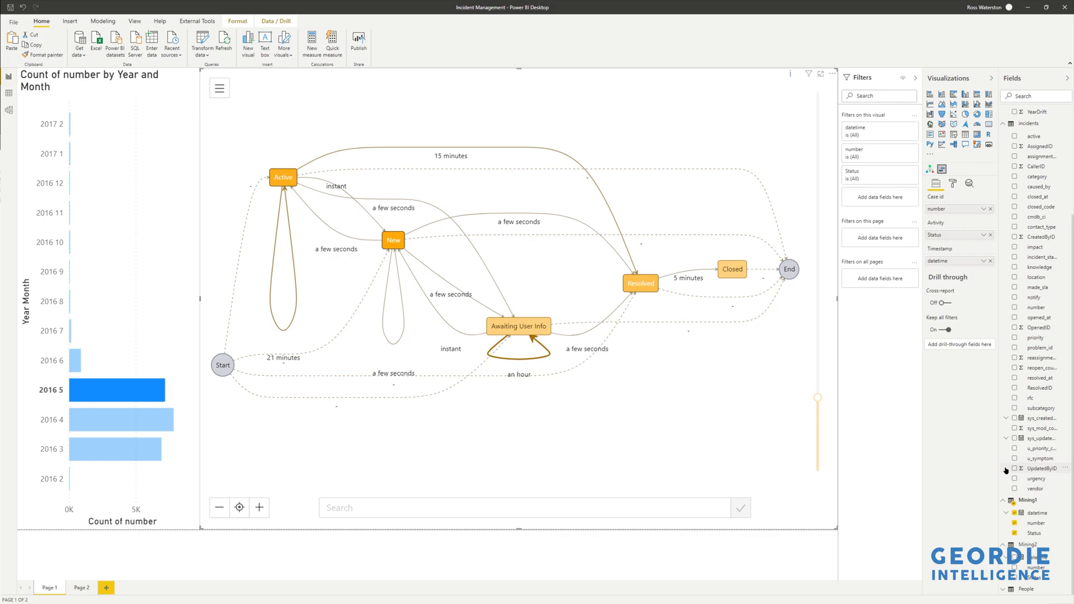
{"action": "right_click", "coordinate": [1005, 471]}
{"action": "left_click", "coordinate": [955, 461]}
{"action": "left_click", "coordinate": [1044, 439]}
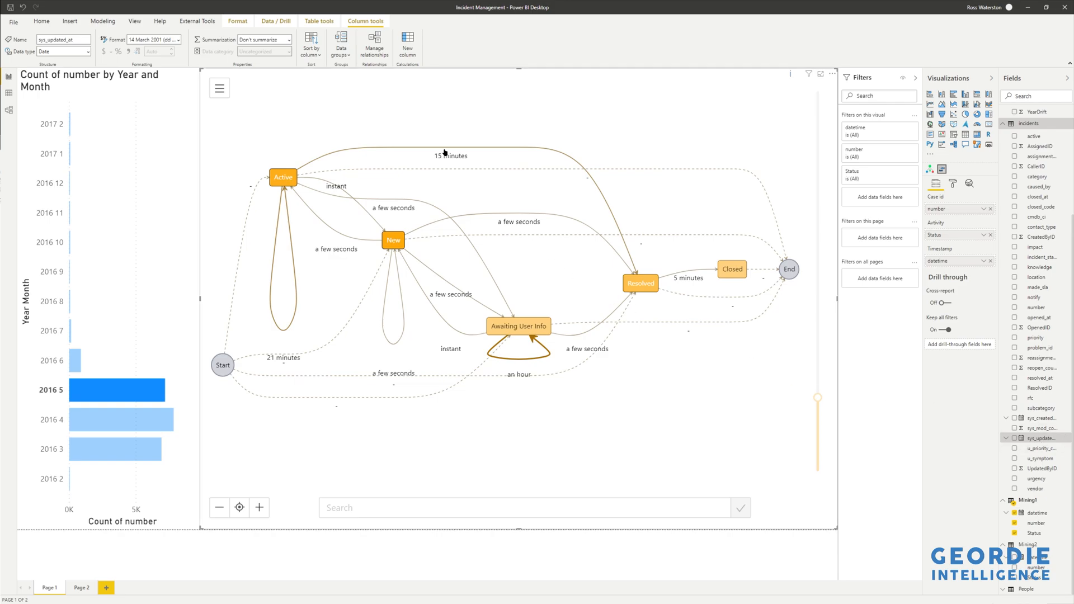
Open DAX Studio from External Tools and widen its metadata pane to read the full table names.
{"action": "left_click", "coordinate": [197, 21]}
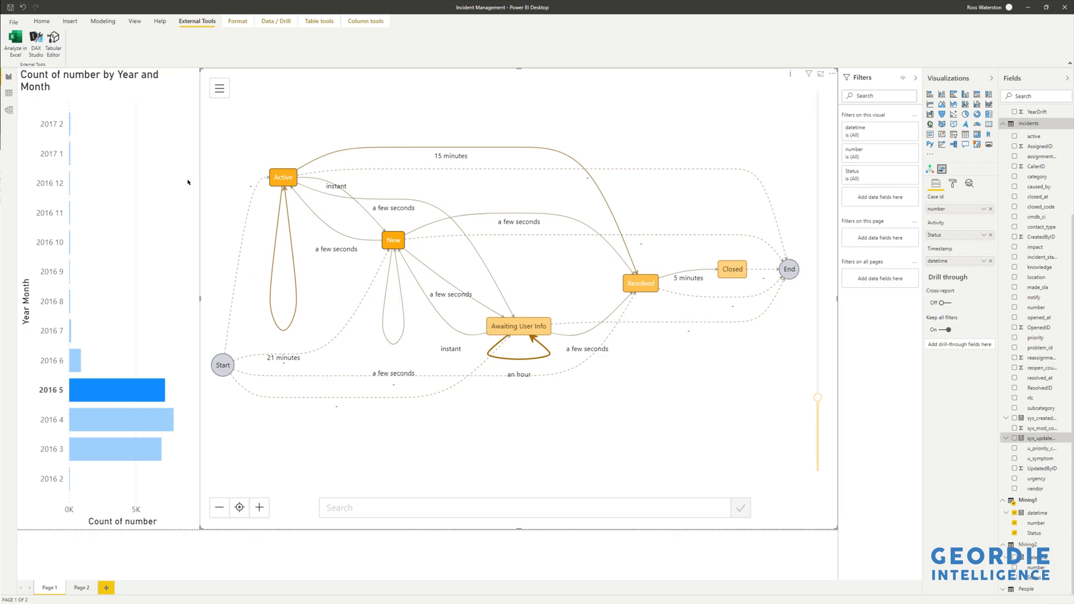
{"action": "left_click_drag", "start_coordinate": [499, 171], "coordinate": [510, 207]}
{"action": "double_click", "coordinate": [510, 207]}
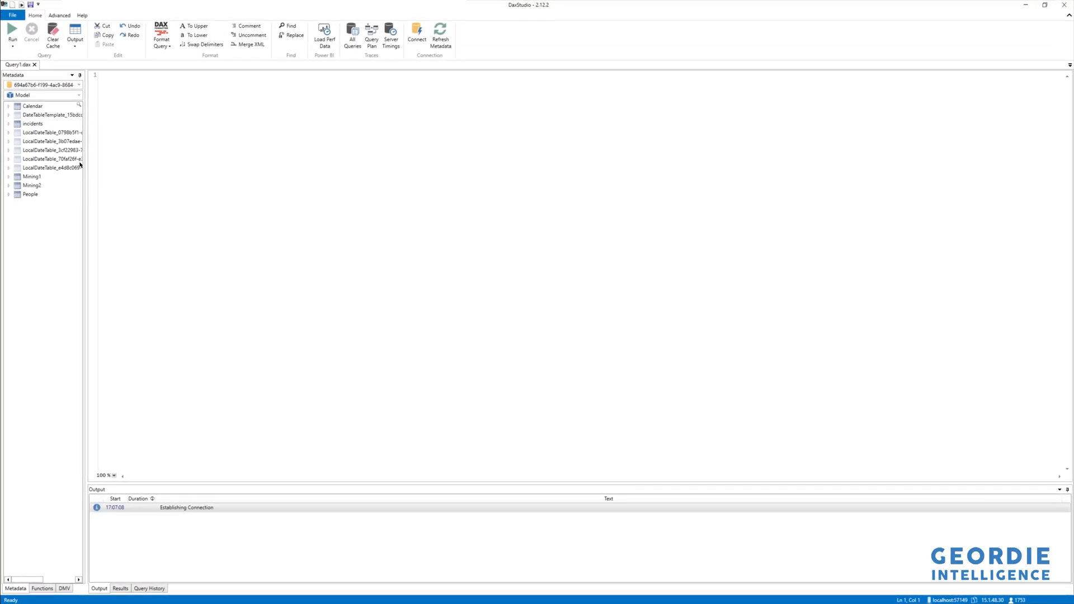
{"action": "left_click_drag", "start_coordinate": [89, 172], "coordinate": [185, 168]}
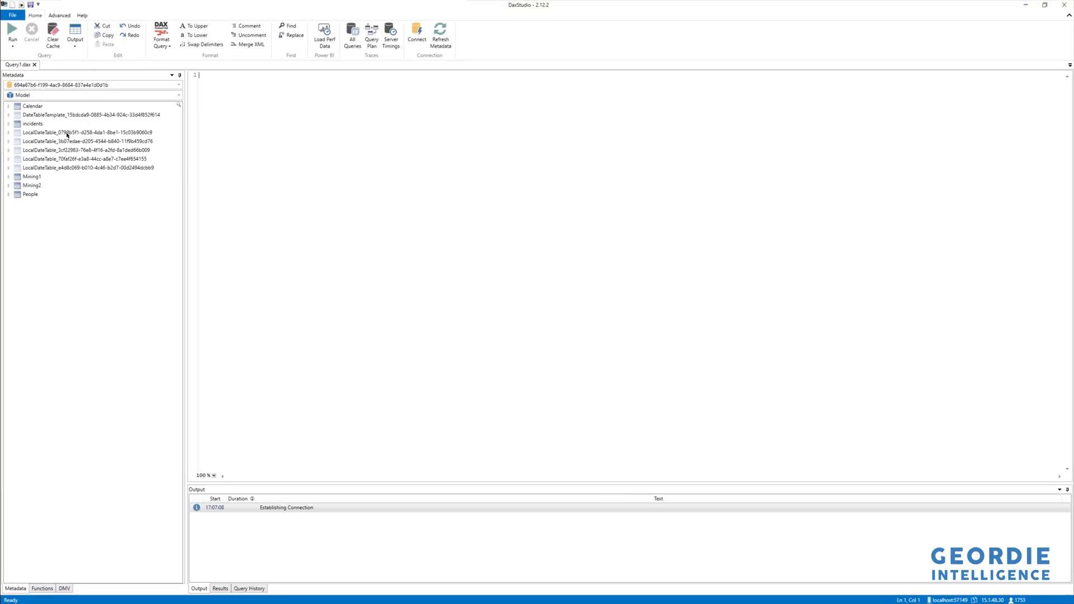
Examine the hidden LocalDateTable tables in the model metadata, then close DAX Studio.
{"action": "left_click", "coordinate": [67, 135]}
{"action": "left_click", "coordinate": [66, 141]}
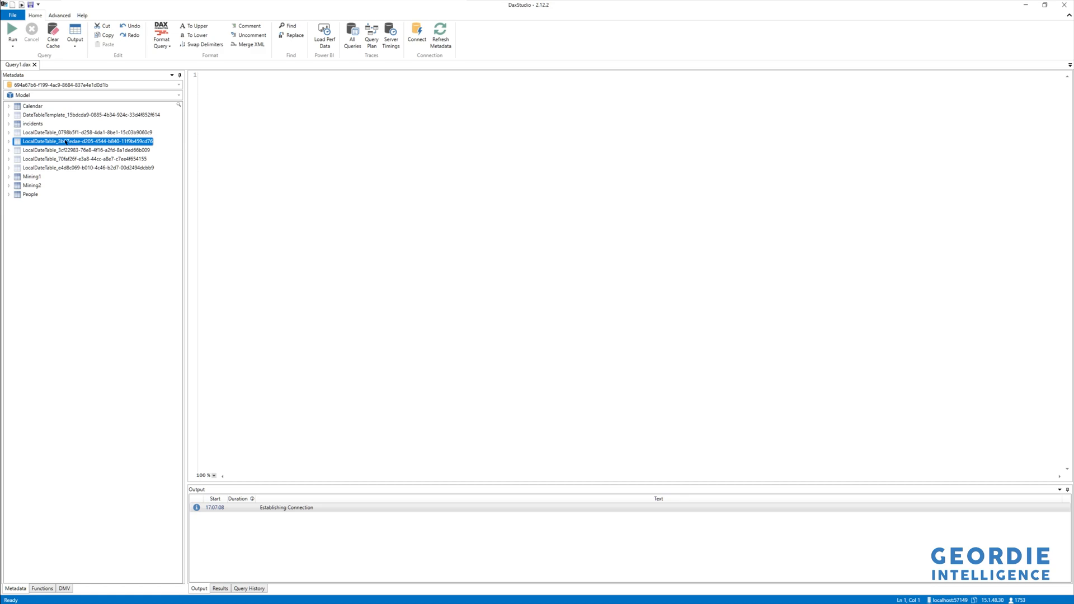
{"action": "left_click", "coordinate": [55, 149]}
{"action": "key", "text": "alt+Tab"}
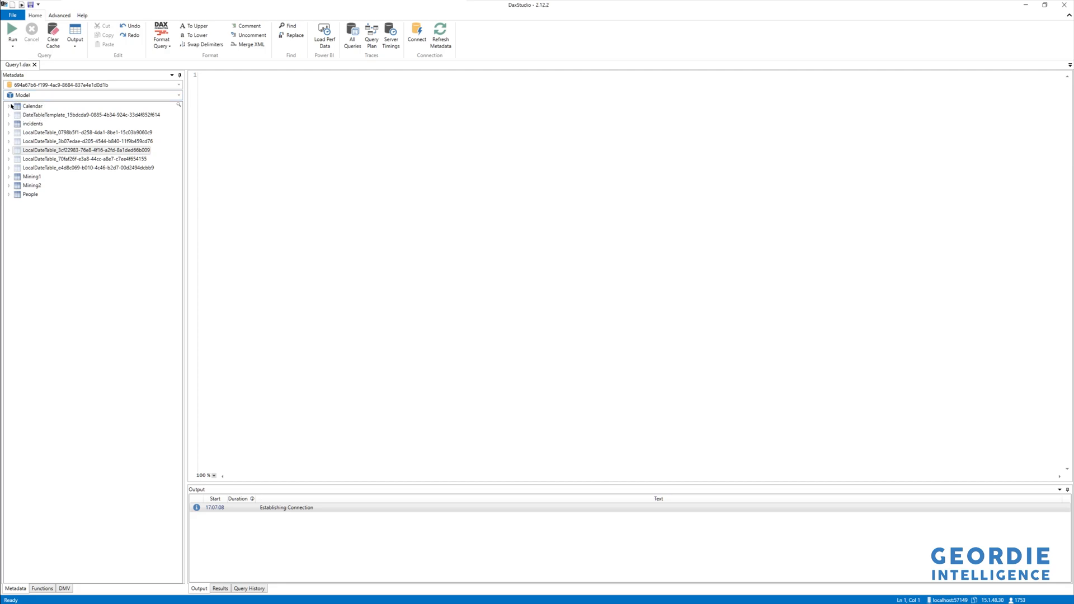
{"action": "left_click", "coordinate": [1064, 5]}
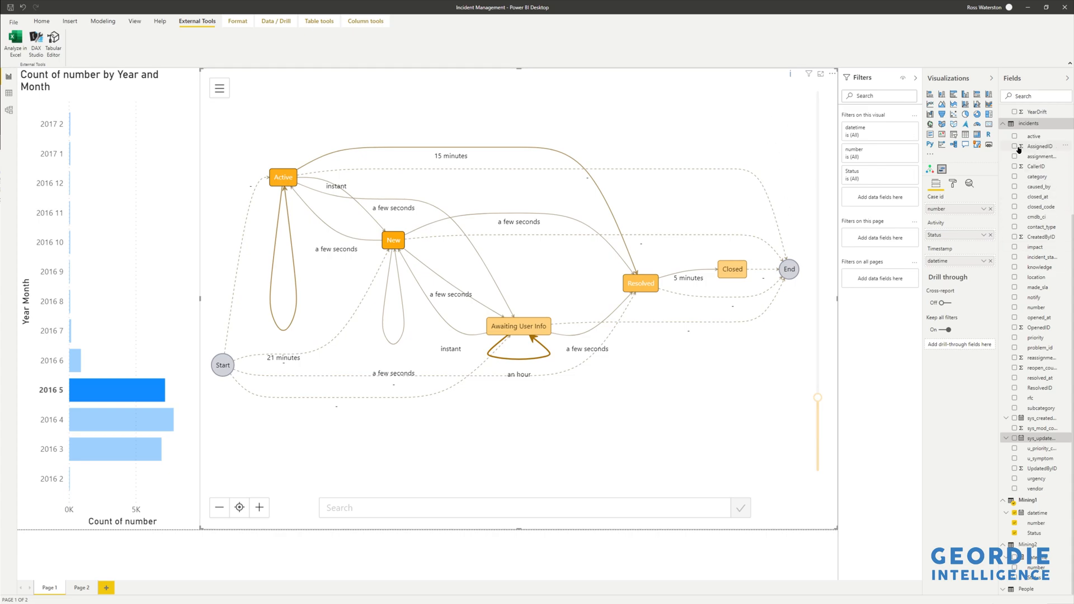
Open Options and turn off Auto date/time under the current file's Data Load settings.
{"action": "left_click", "coordinate": [1007, 123]}
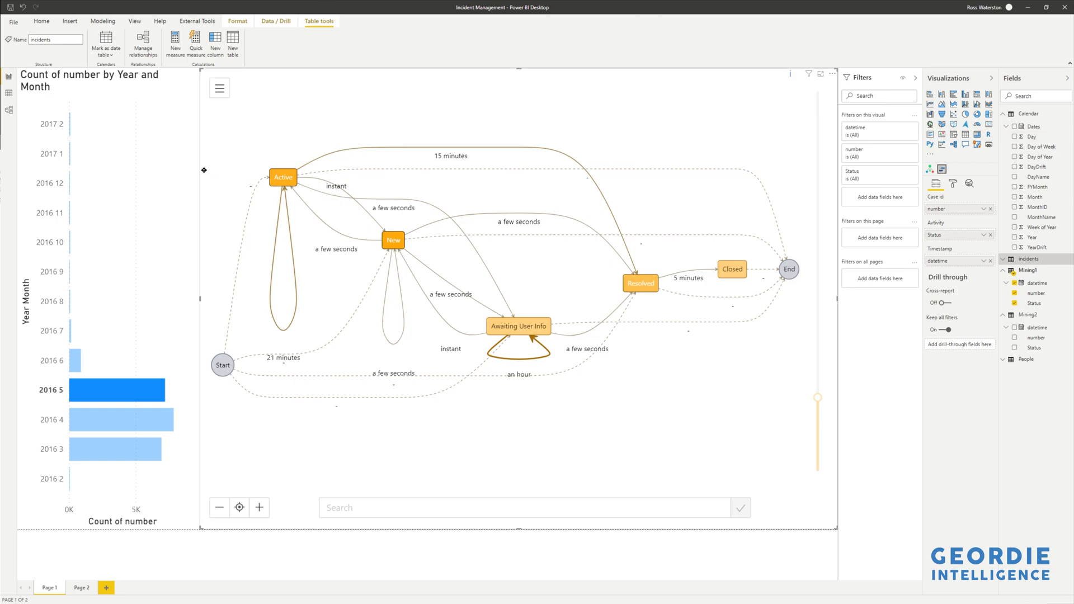
{"action": "left_click", "coordinate": [14, 23]}
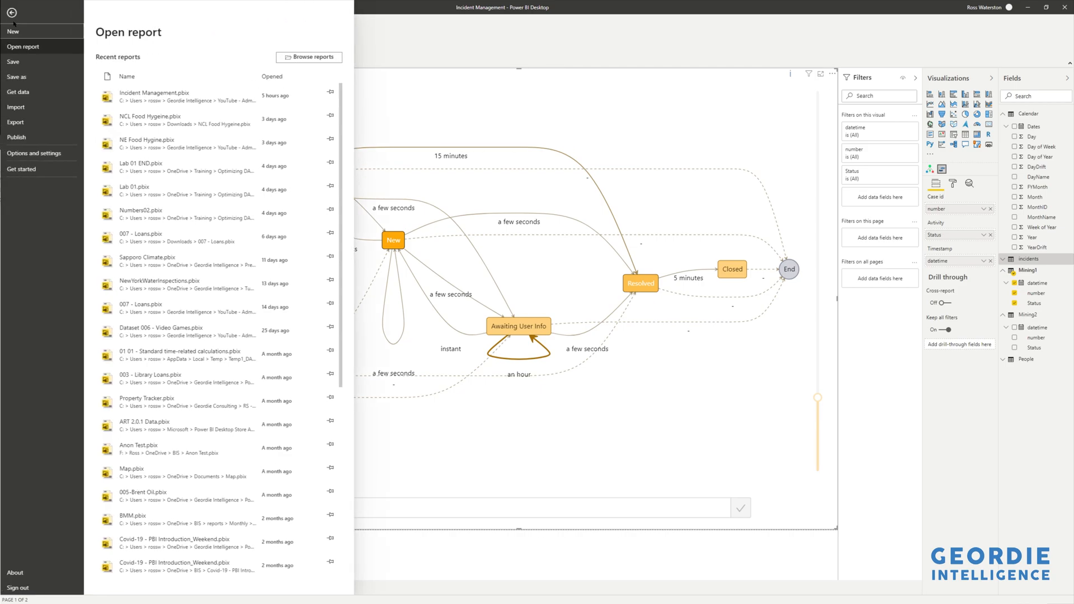
{"action": "left_click", "coordinate": [31, 154]}
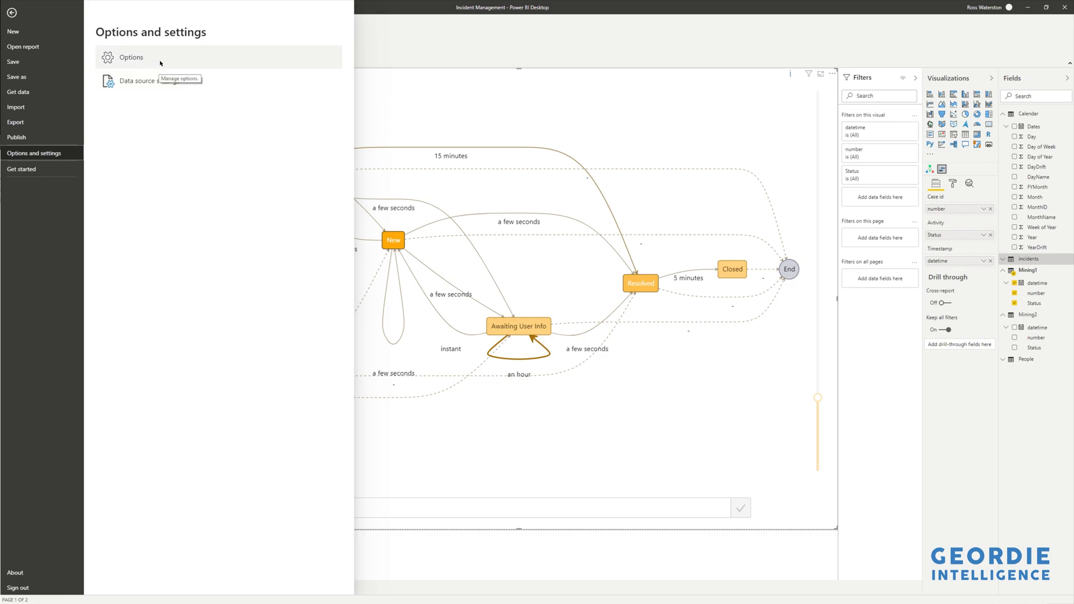
{"action": "key", "text": "Escape"}
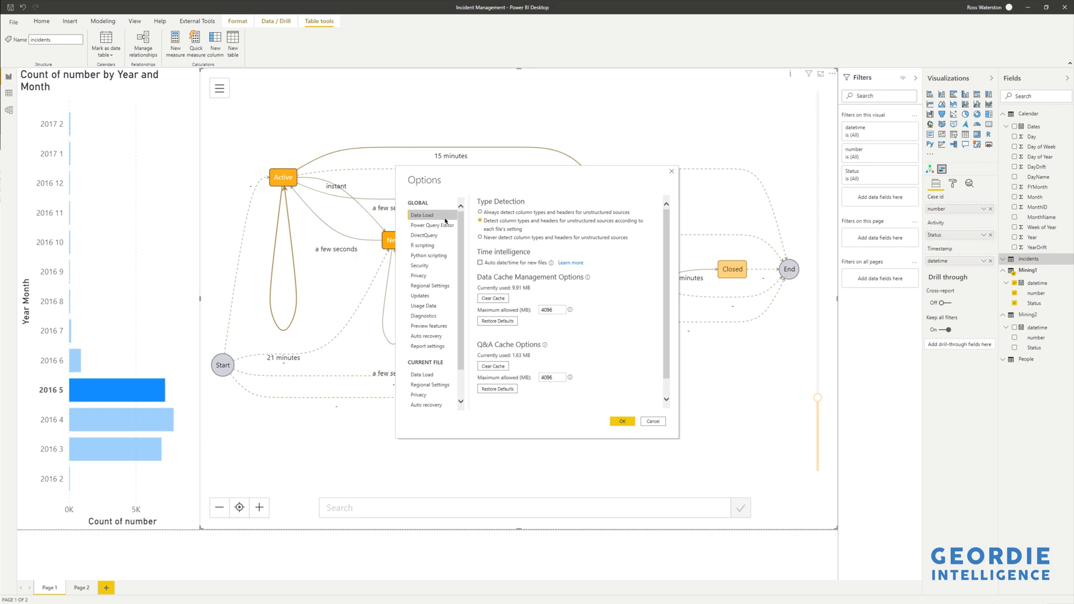
{"action": "left_click", "coordinate": [479, 263]}
{"action": "left_click", "coordinate": [480, 262]}
{"action": "left_click", "coordinate": [430, 376]}
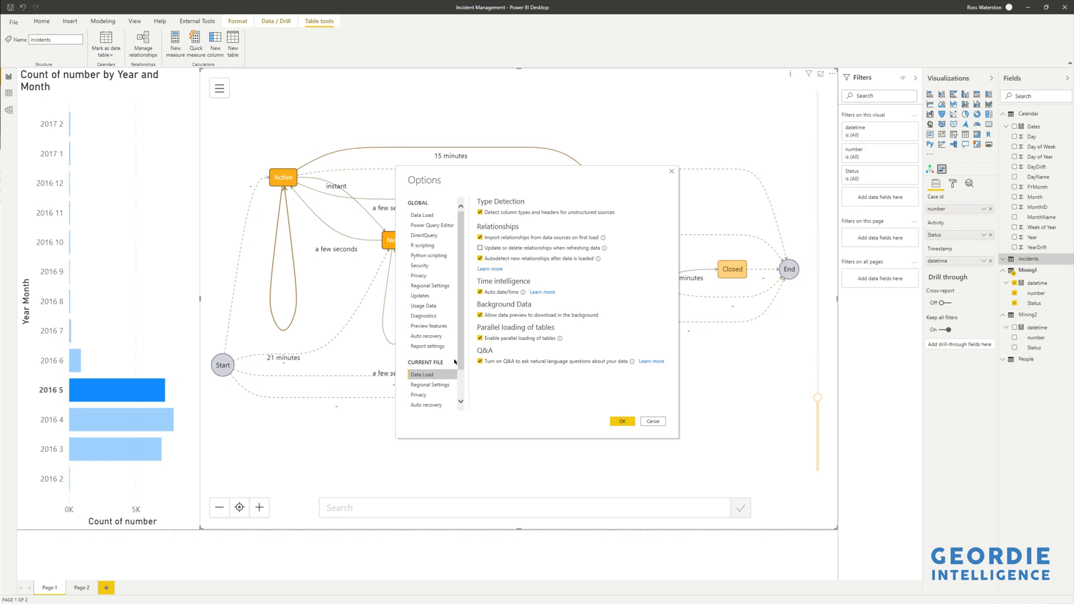
{"action": "left_click", "coordinate": [479, 291]}
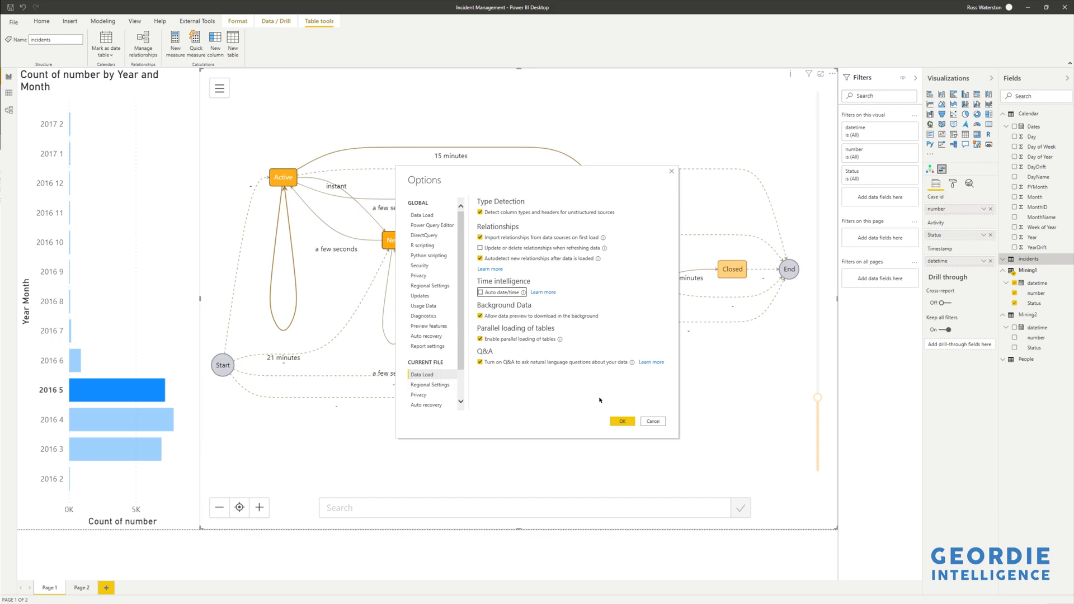
{"action": "left_click", "coordinate": [627, 422]}
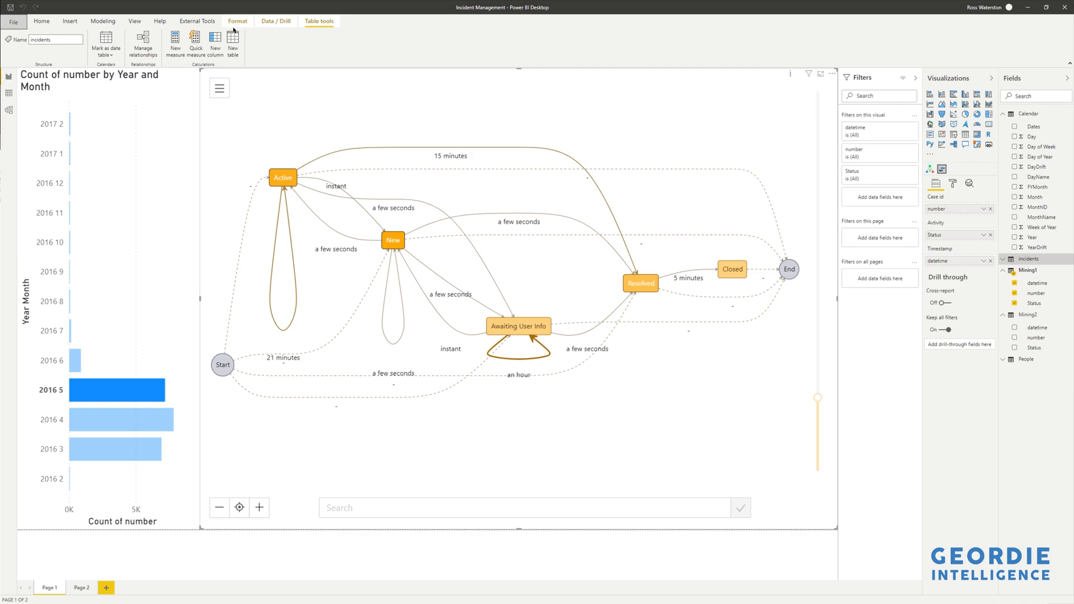
Reopen DAX Studio to check the model's remaining tables, then close it.
{"action": "left_click", "coordinate": [197, 21]}
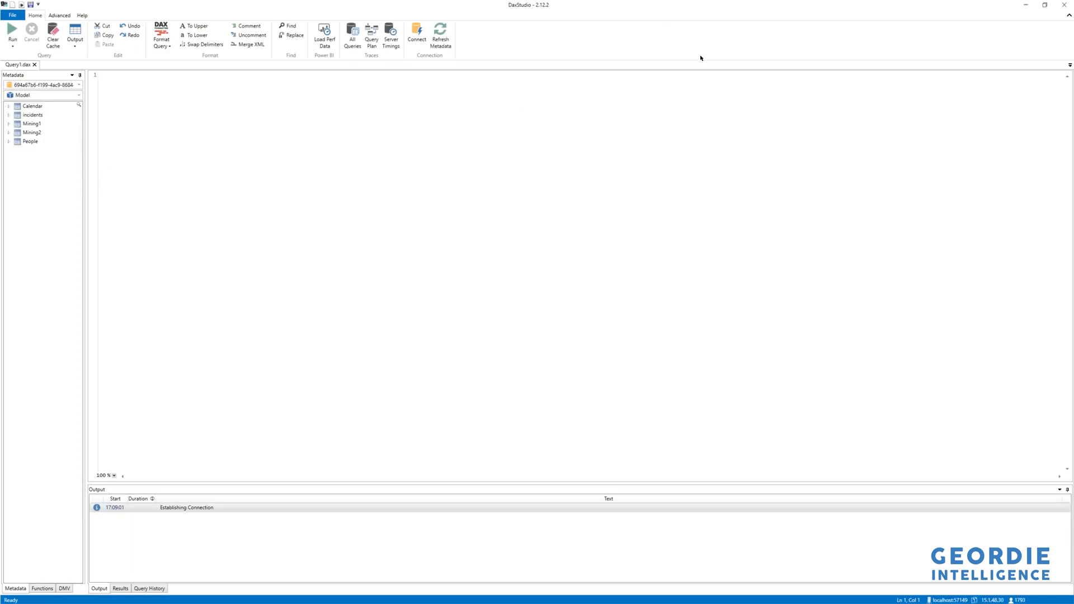
{"action": "left_click", "coordinate": [1065, 6]}
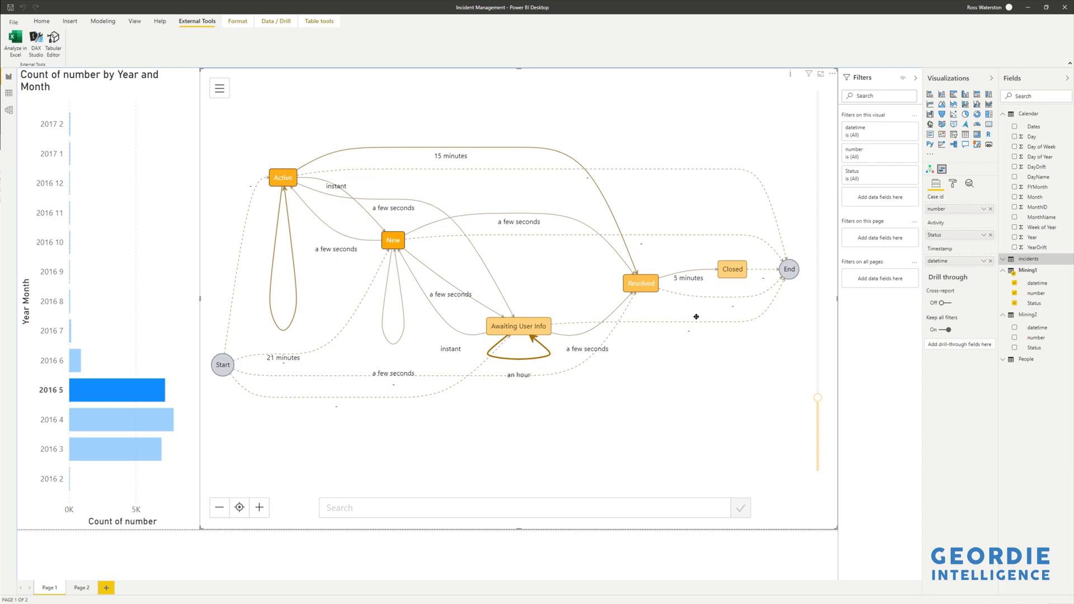
Switch to the browser to review the UCI incident management dataset page, then return.
{"action": "key", "text": "alt+Tab"}
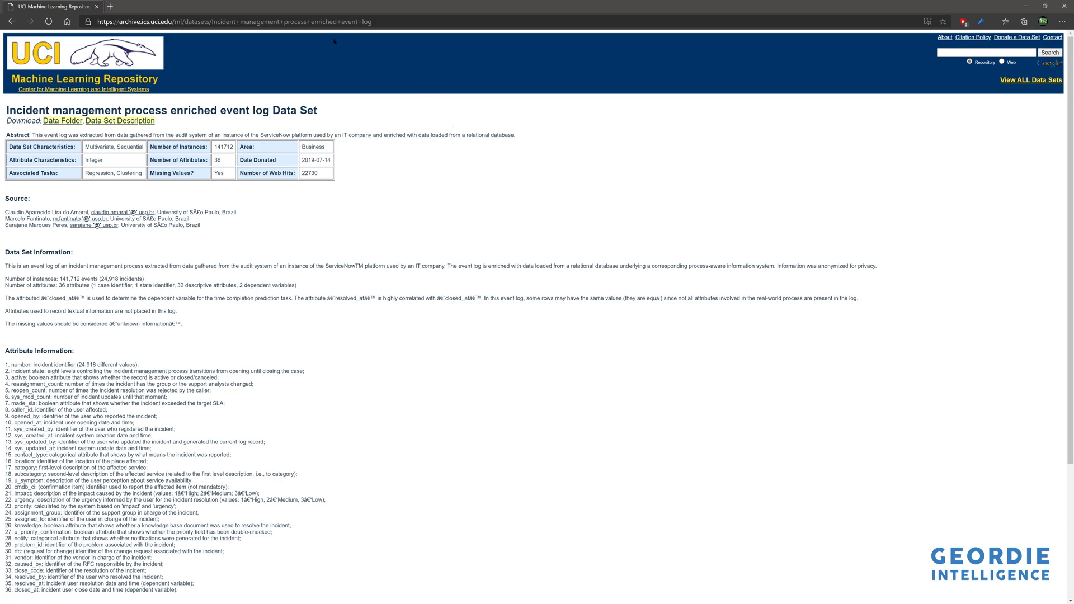
{"action": "left_click", "coordinate": [312, 22]}
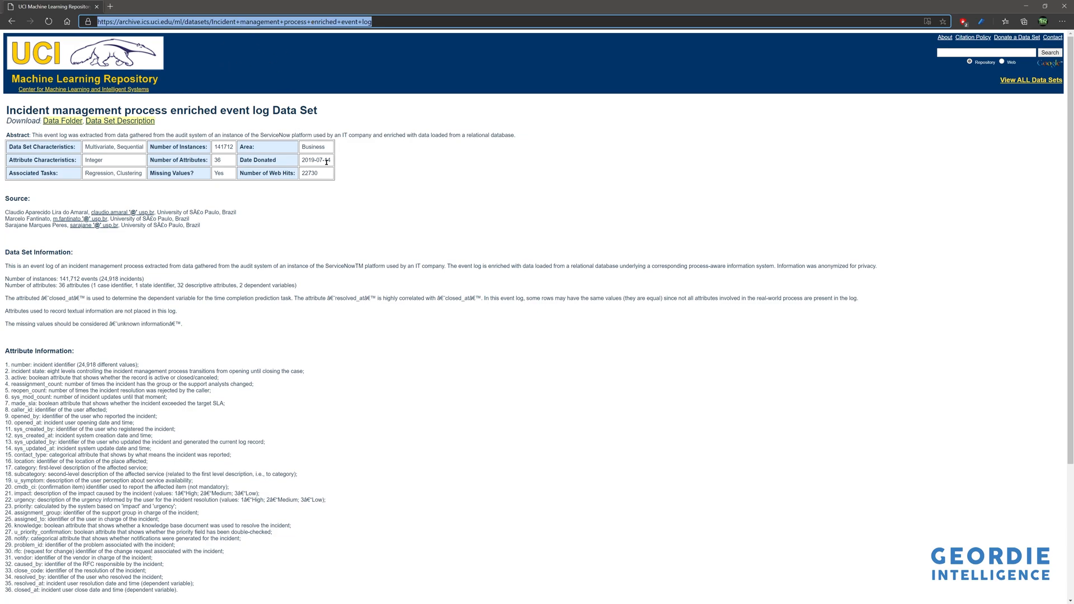
{"action": "key", "text": "alt+Tab"}
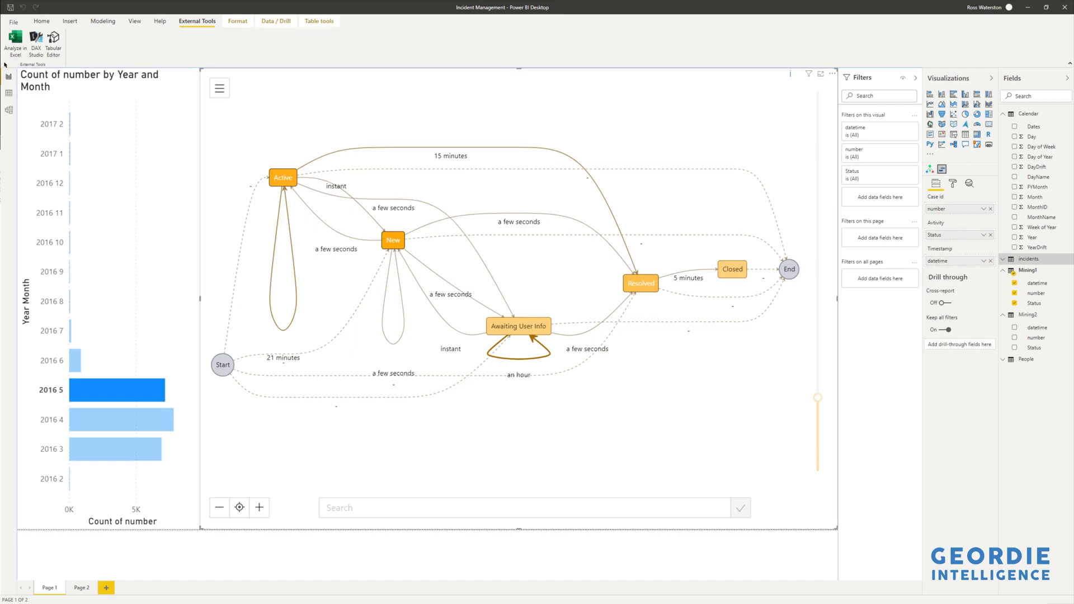
Open the Power Query Editor via Transform data.
{"action": "left_click", "coordinate": [41, 21]}
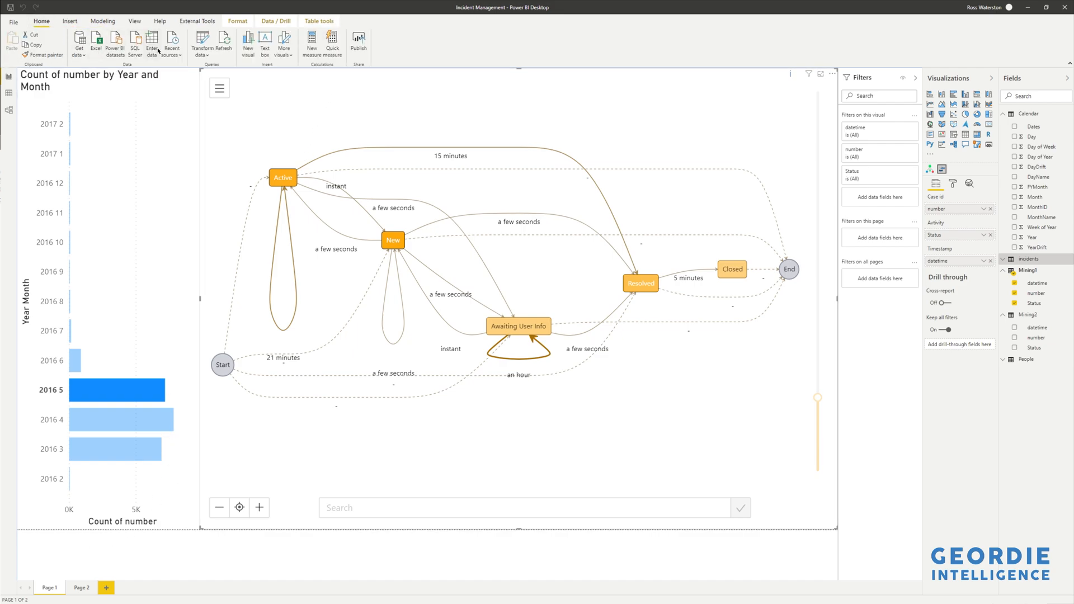
{"action": "left_click", "coordinate": [198, 59]}
{"action": "left_click", "coordinate": [217, 68]}
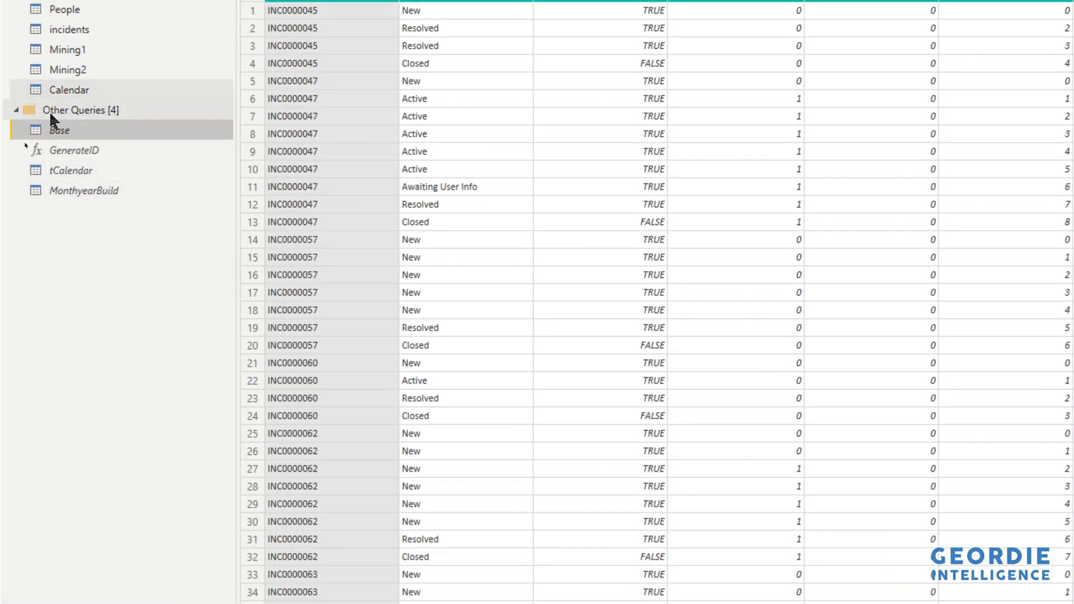
Inspect the Base query's context options, then open the tCalendar query.
{"action": "right_click", "coordinate": [76, 129]}
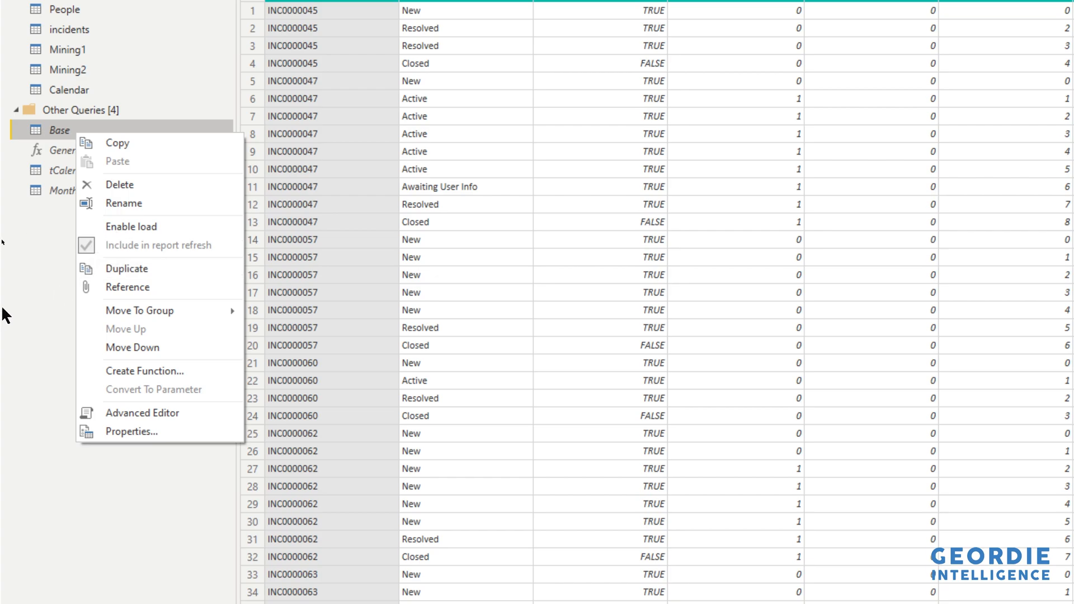
{"action": "left_click", "coordinate": [34, 285]}
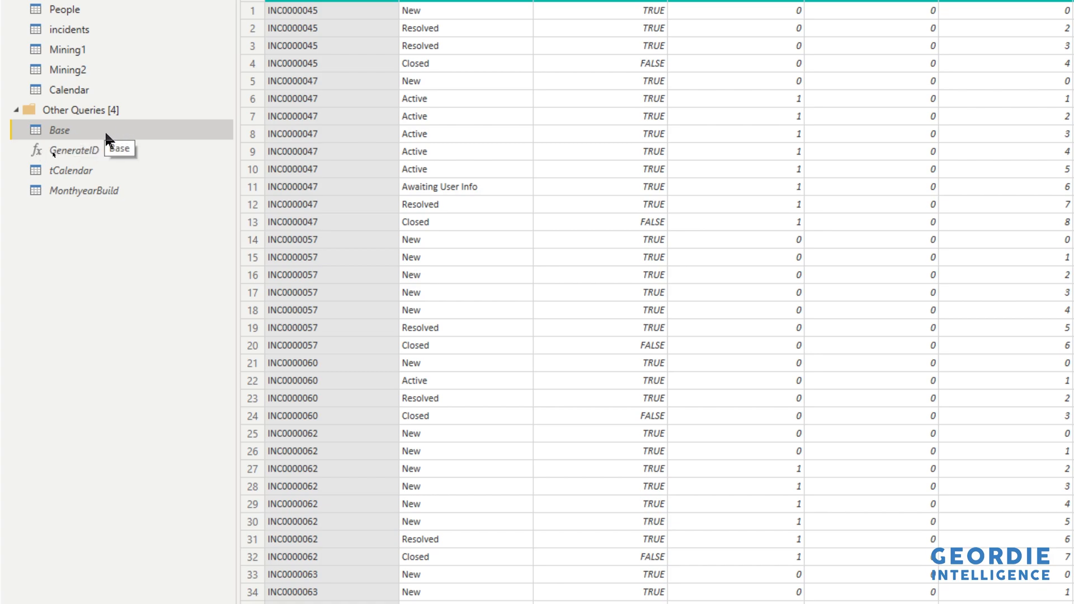
{"action": "left_click", "coordinate": [66, 170]}
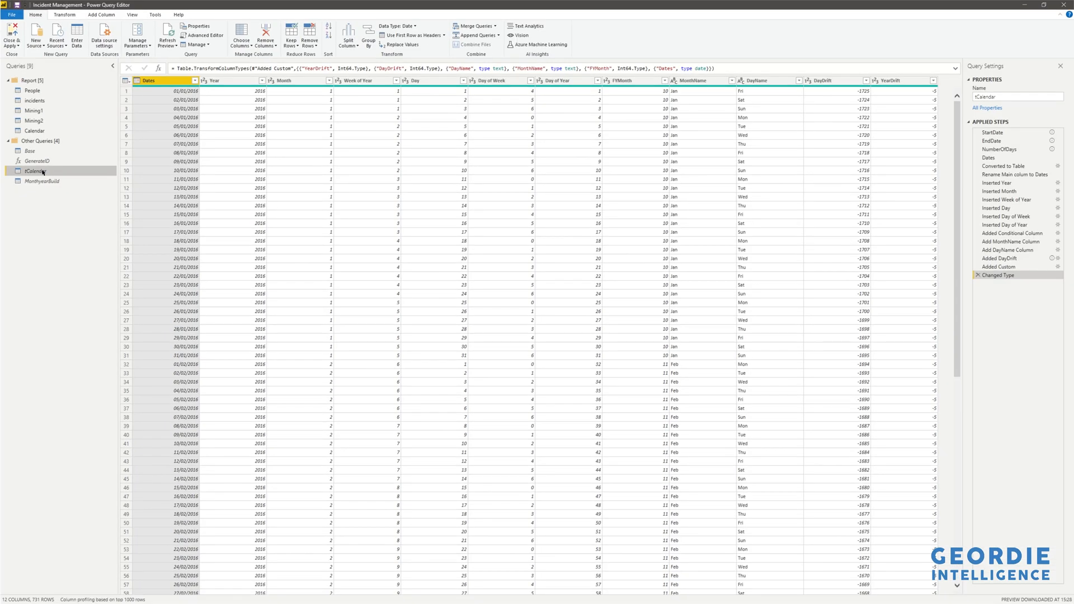
Step through the MonthyearBuild query's applied steps: Source, Removed Other Columns, Removed Duplicates and Added Index.
{"action": "left_click", "coordinate": [47, 181]}
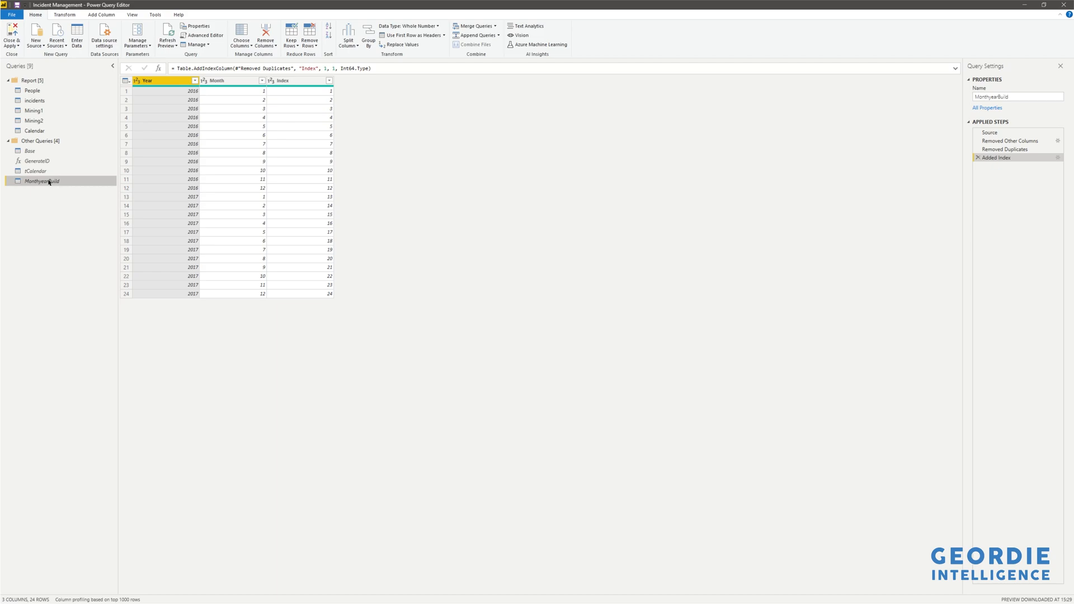
{"action": "left_click", "coordinate": [990, 133]}
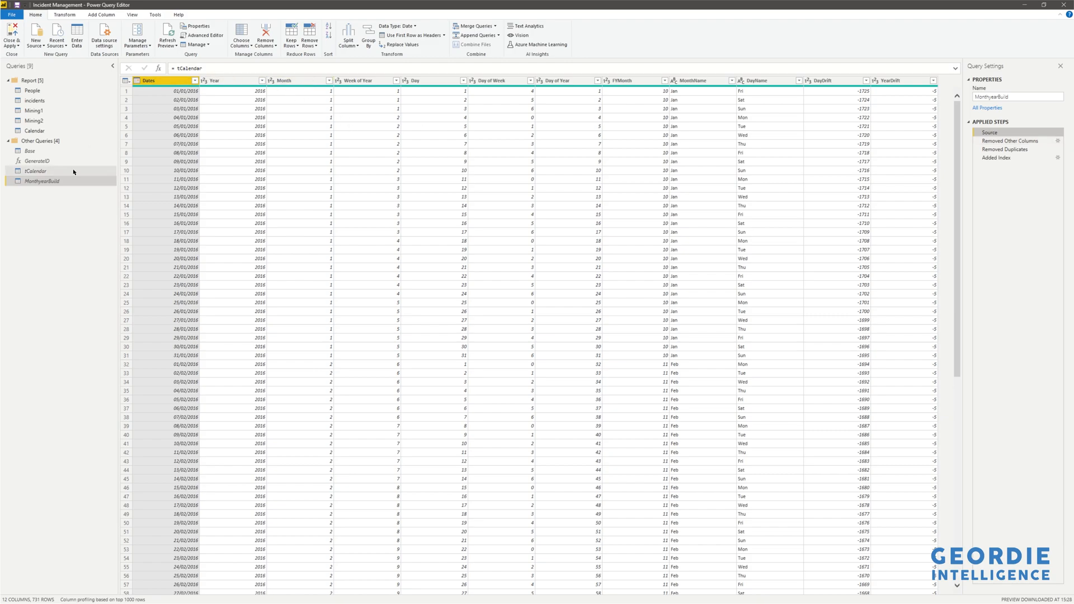
{"action": "left_click", "coordinate": [1002, 142]}
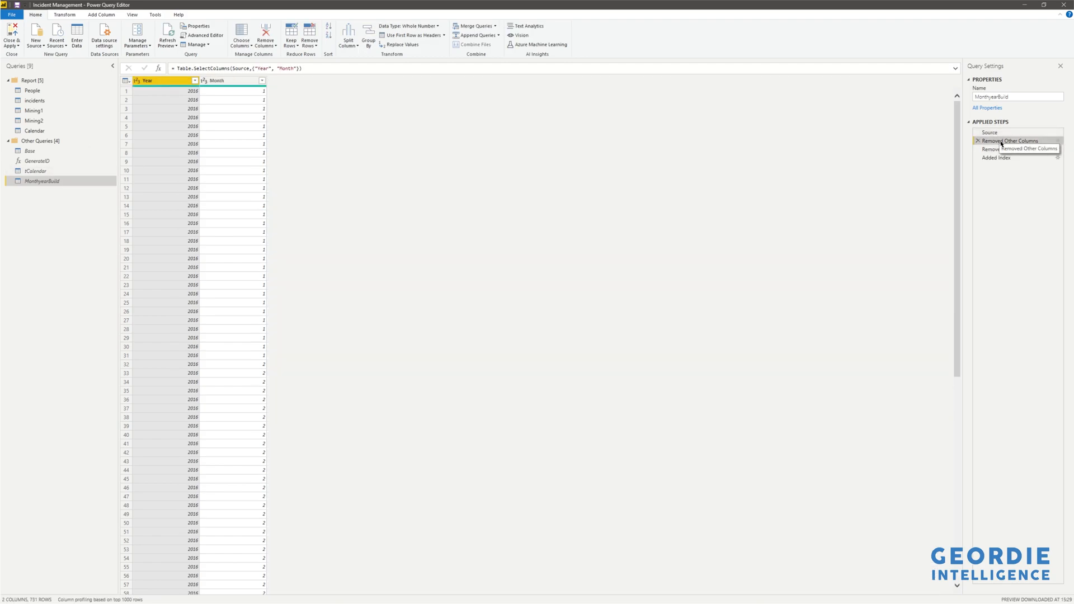
{"action": "left_click", "coordinate": [1007, 149]}
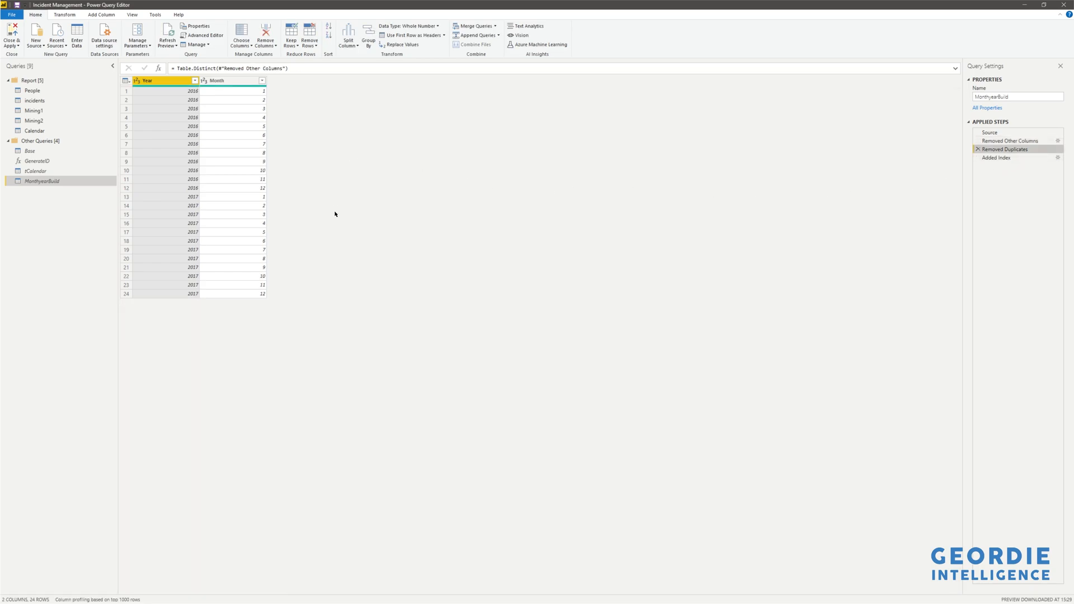
{"action": "left_click", "coordinate": [996, 159]}
Open the Calendar query and review its Merged Queries settings with MonthyearBuild and the expanded step.
{"action": "left_click", "coordinate": [39, 171]}
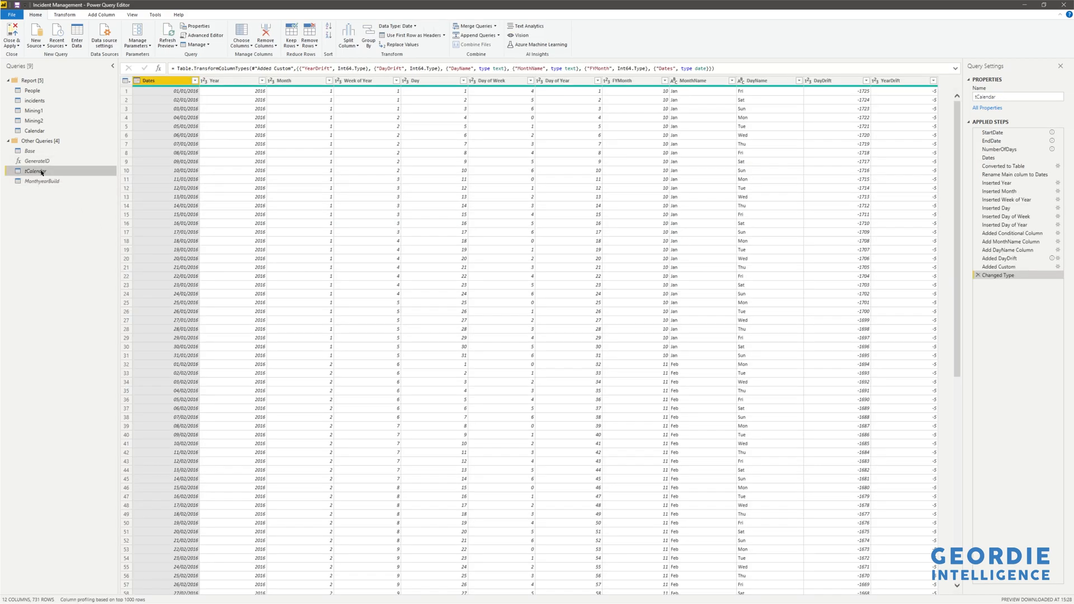
{"action": "left_click", "coordinate": [40, 131]}
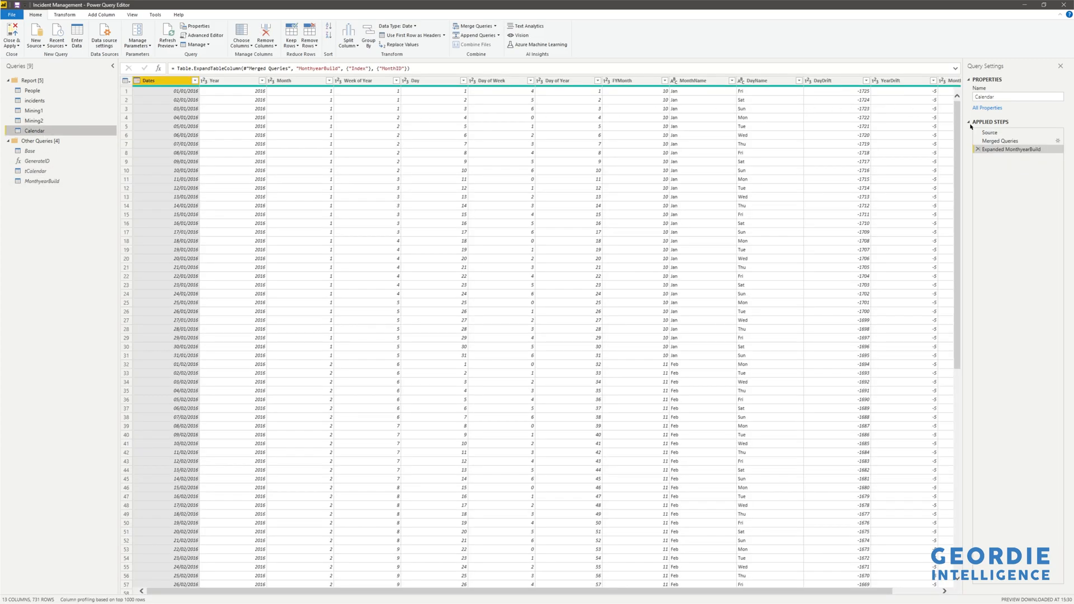
{"action": "left_click", "coordinate": [1001, 141]}
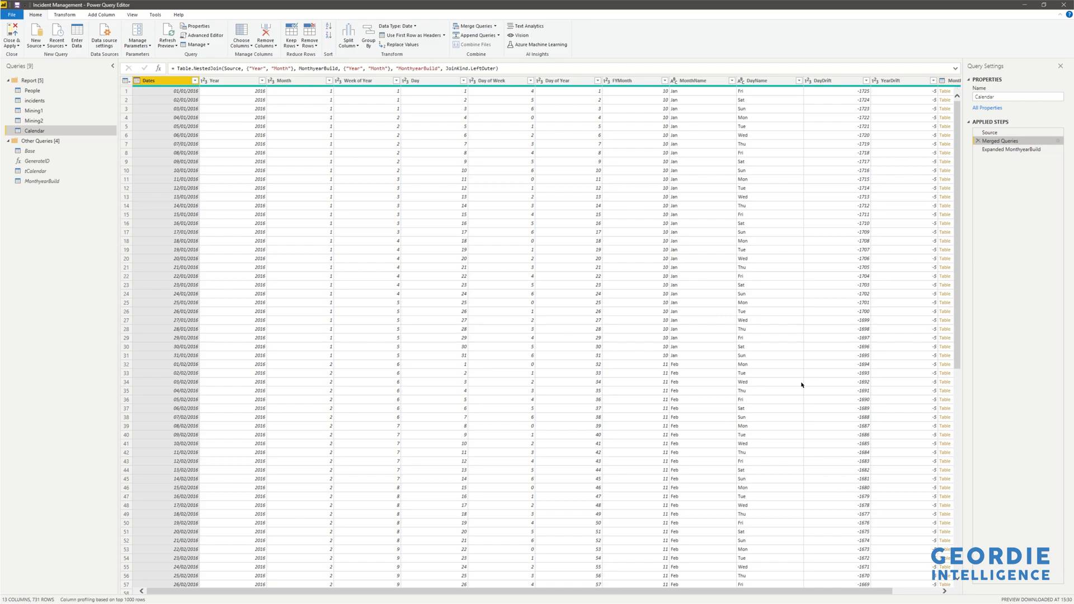
{"action": "left_click", "coordinate": [1058, 141]}
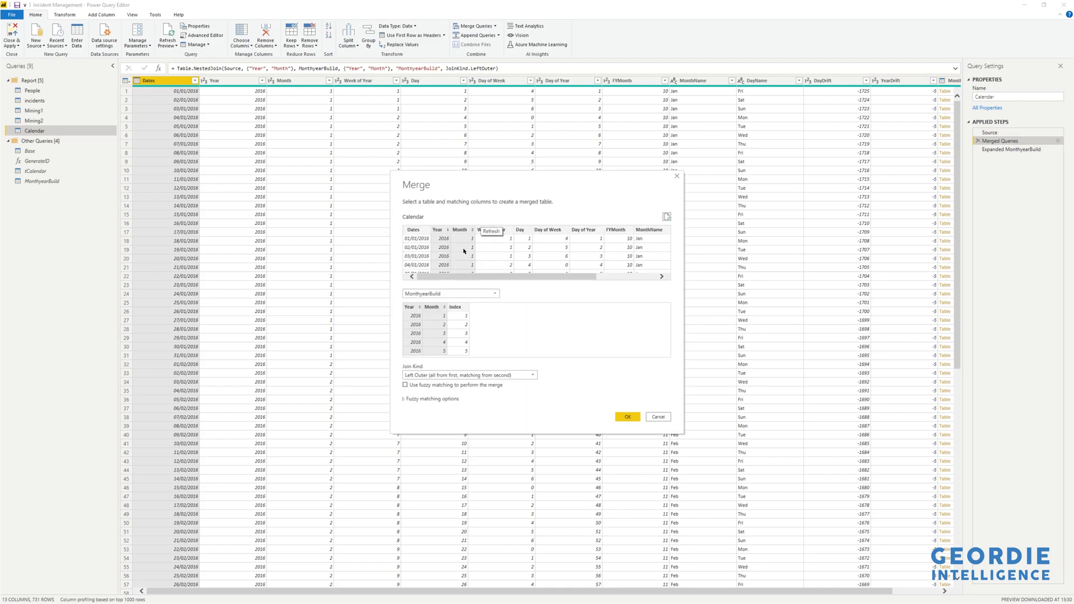
{"action": "left_click", "coordinate": [668, 416]}
{"action": "left_click", "coordinate": [1001, 151]}
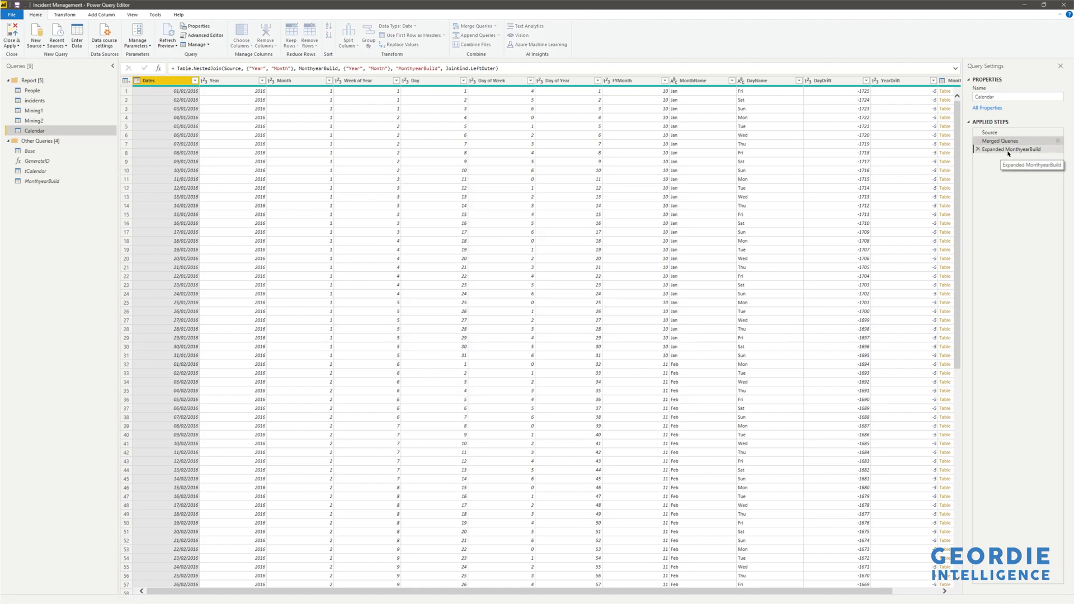
Scroll across the Calendar query's columns to review the expanded MonthID column.
{"action": "left_click_drag", "start_coordinate": [688, 590], "coordinate": [752, 590]}
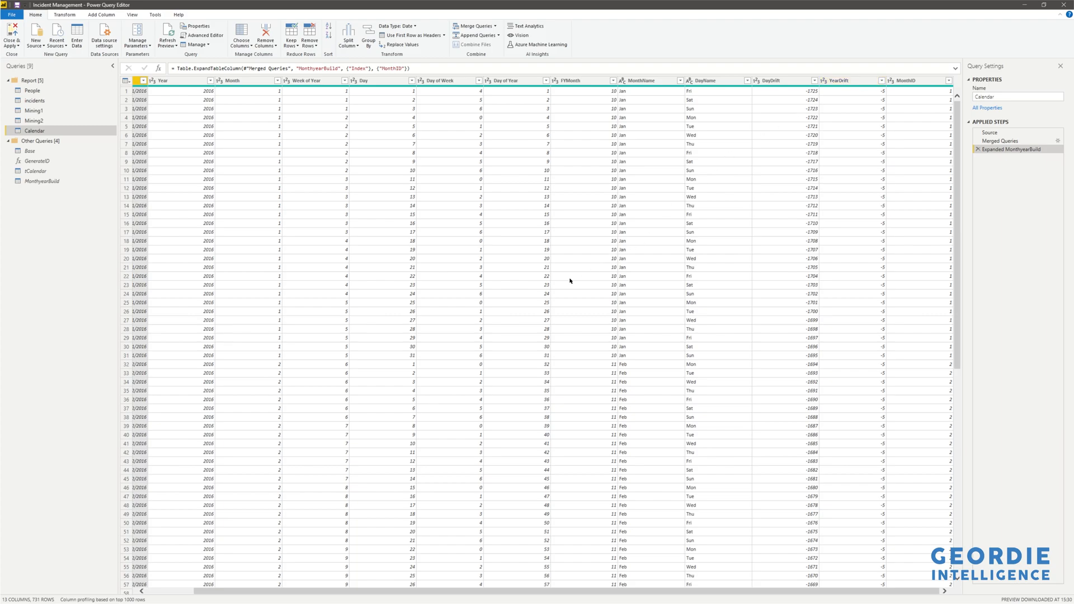
{"action": "left_click_drag", "start_coordinate": [524, 591], "coordinate": [478, 582]}
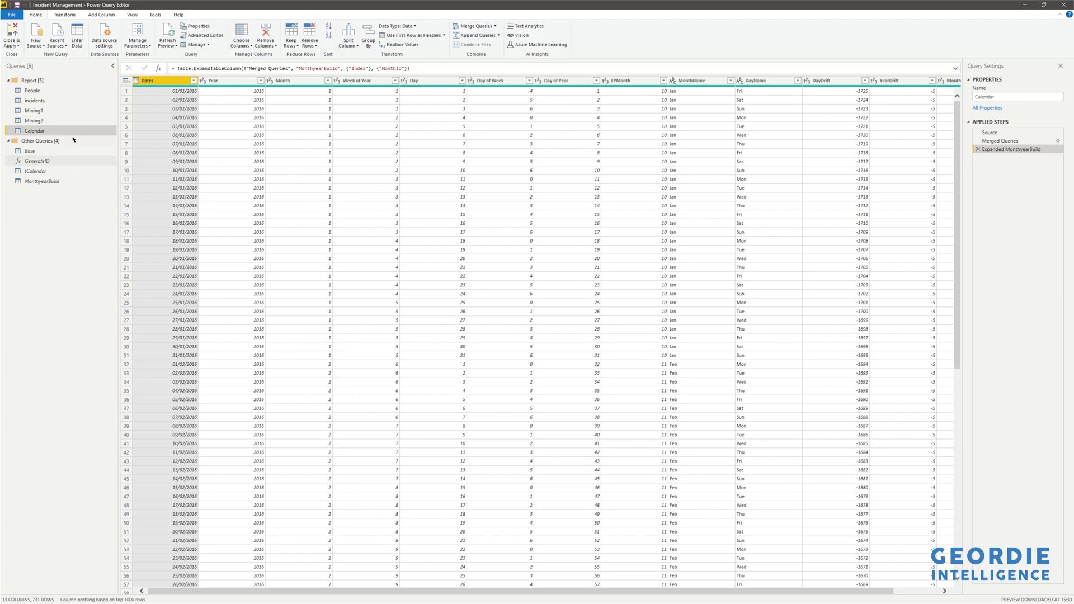
Open the incidents query and step through its Source, Filtered Rows and Sorted Rows steps, inspecting the caller_id and opened_by values.
{"action": "left_click", "coordinate": [45, 103]}
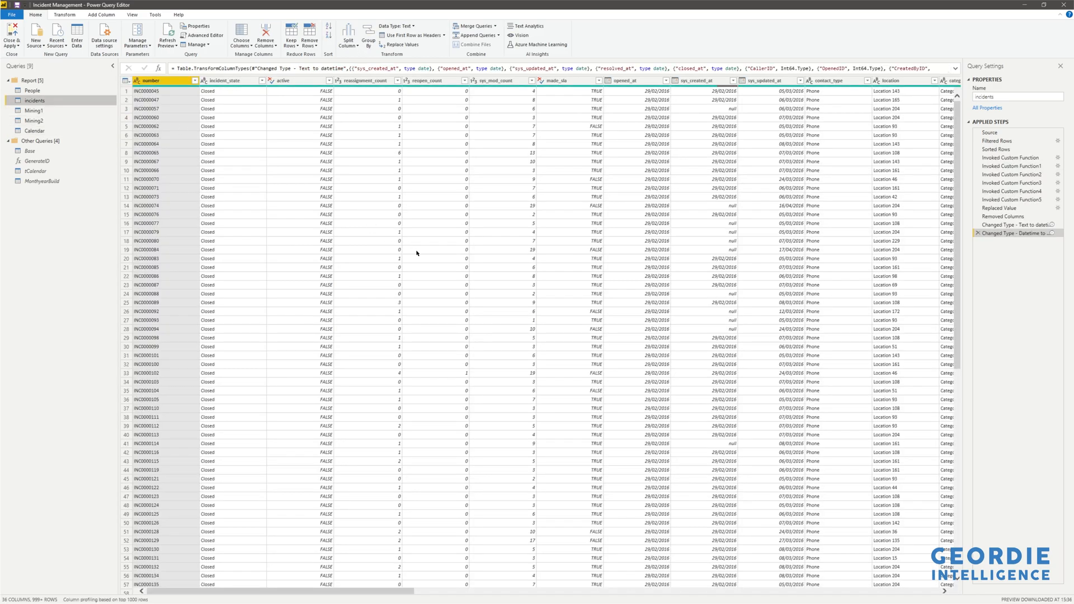
{"action": "left_click", "coordinate": [990, 132]}
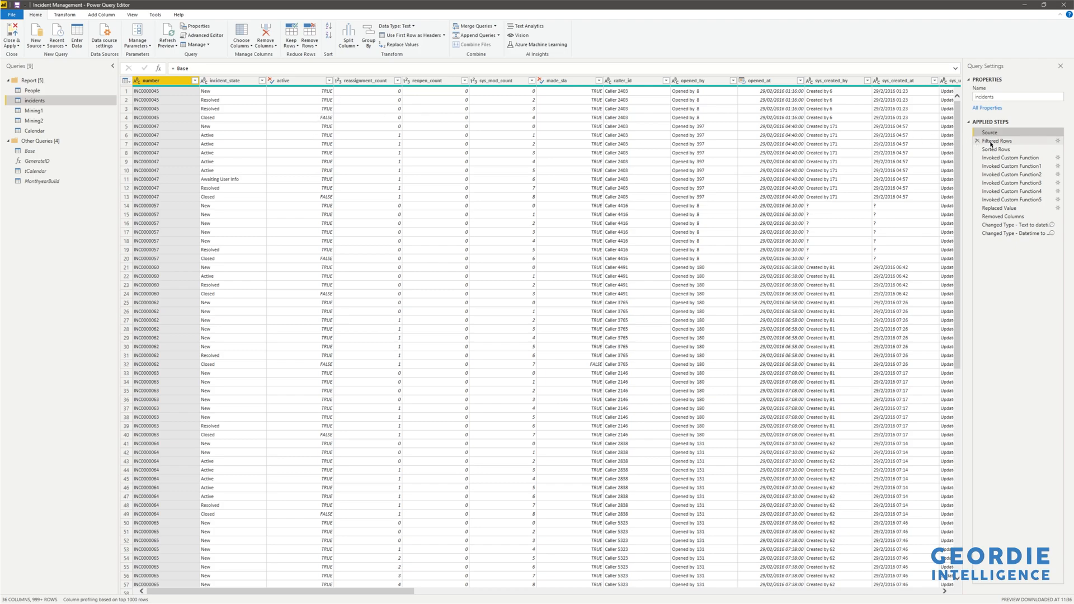
{"action": "left_click", "coordinate": [1012, 142]}
{"action": "left_click", "coordinate": [1006, 150]}
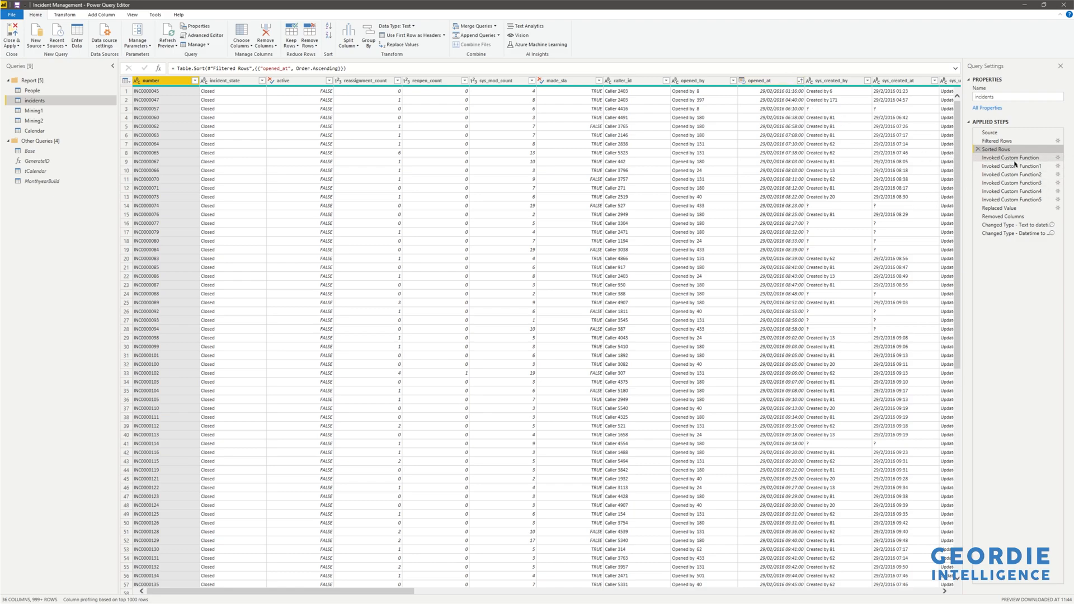
{"action": "left_click", "coordinate": [626, 101]}
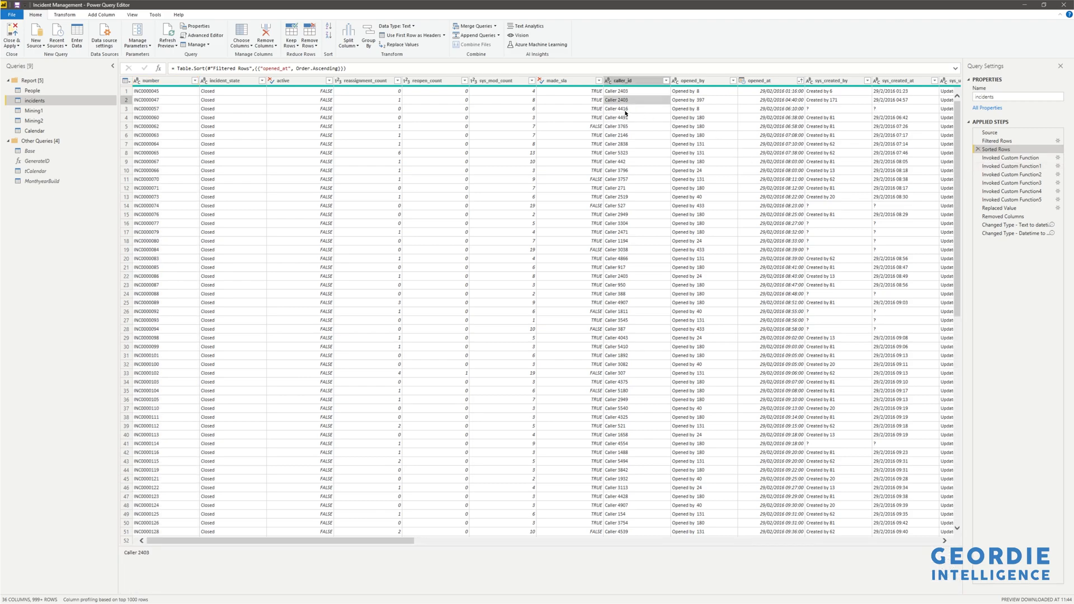
{"action": "left_click", "coordinate": [710, 99]}
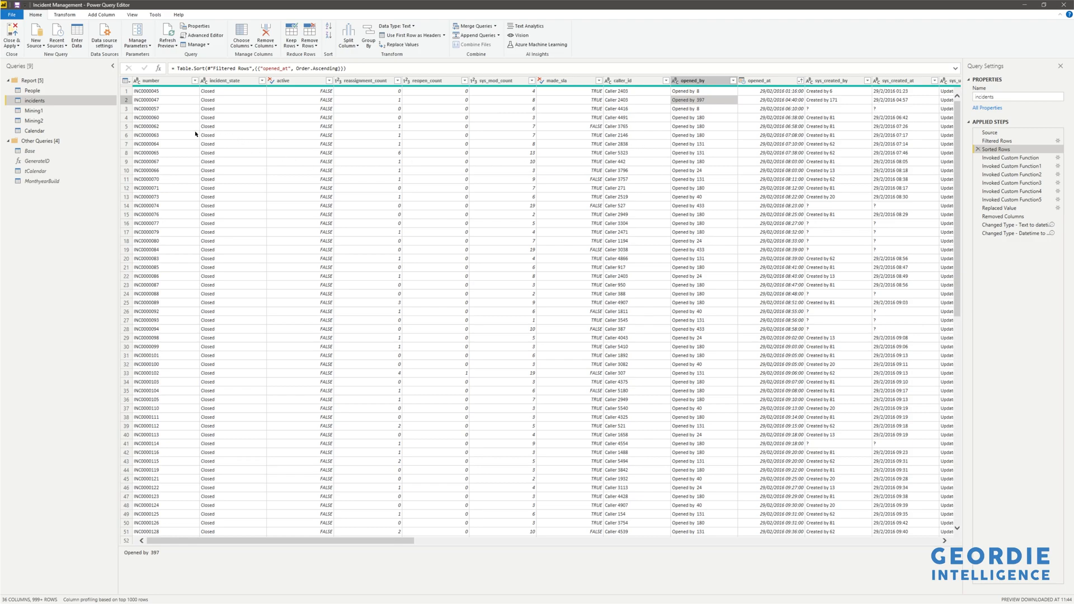
Glance at the People query, then return to incidents' Sorted Rows step and scroll across its columns.
{"action": "left_click", "coordinate": [35, 92]}
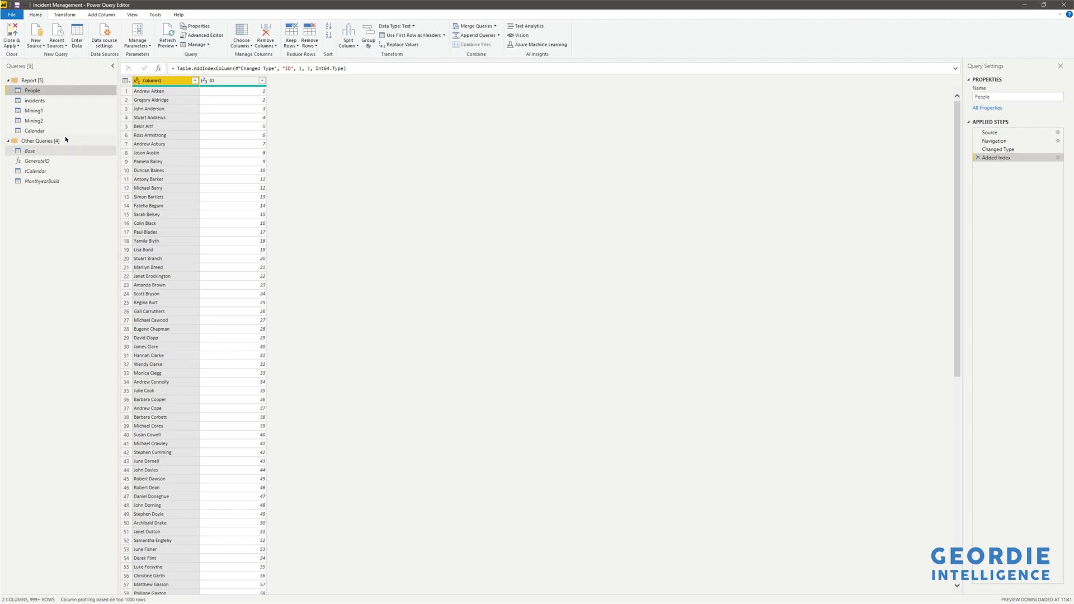
{"action": "left_click", "coordinate": [49, 101]}
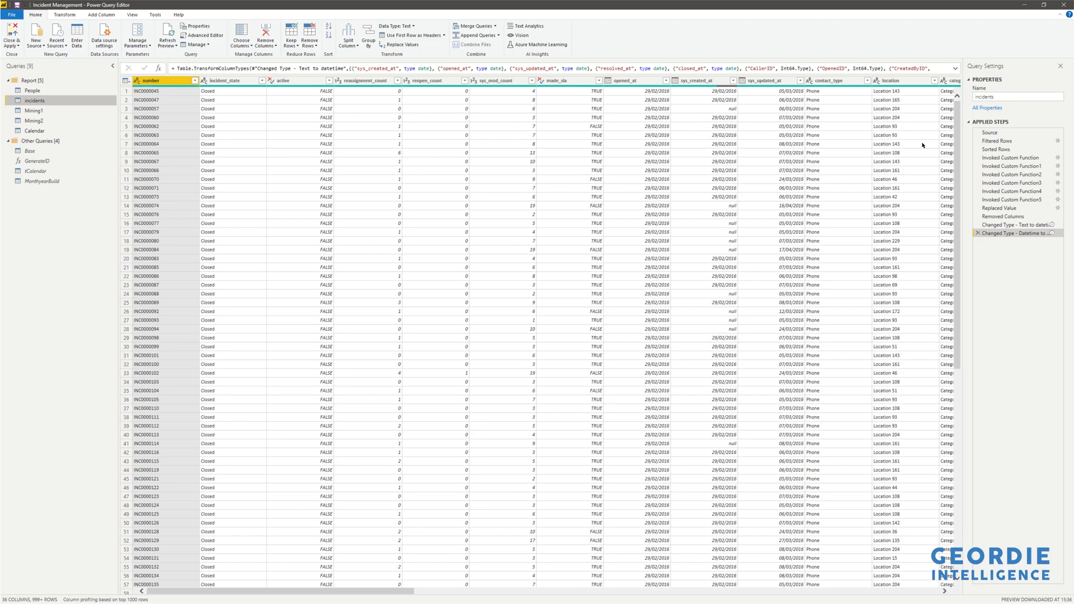
{"action": "left_click", "coordinate": [996, 149]}
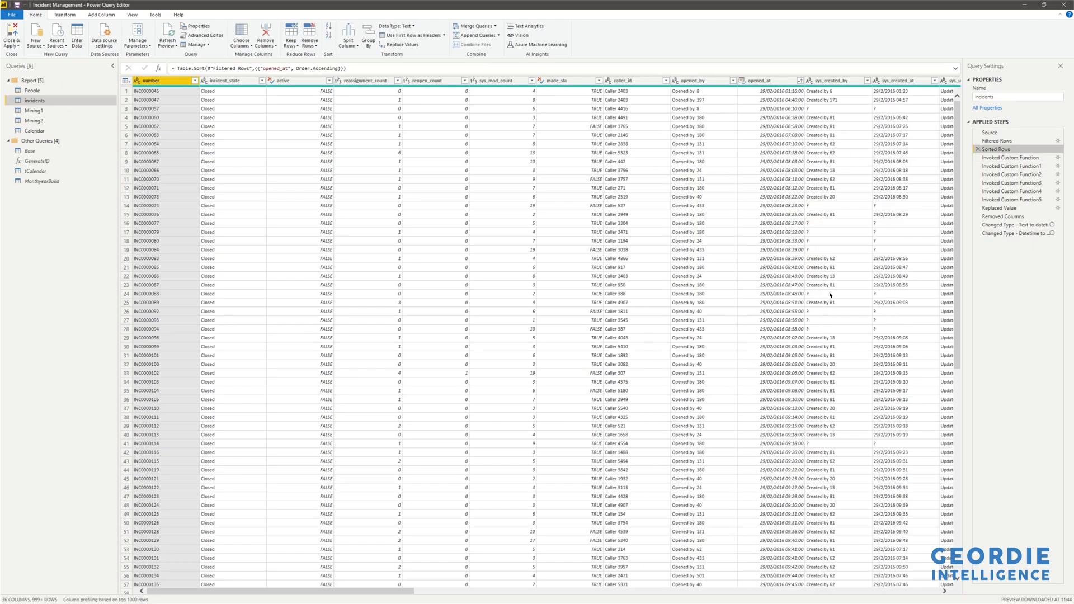
{"action": "left_click_drag", "start_coordinate": [406, 591], "coordinate": [610, 541]}
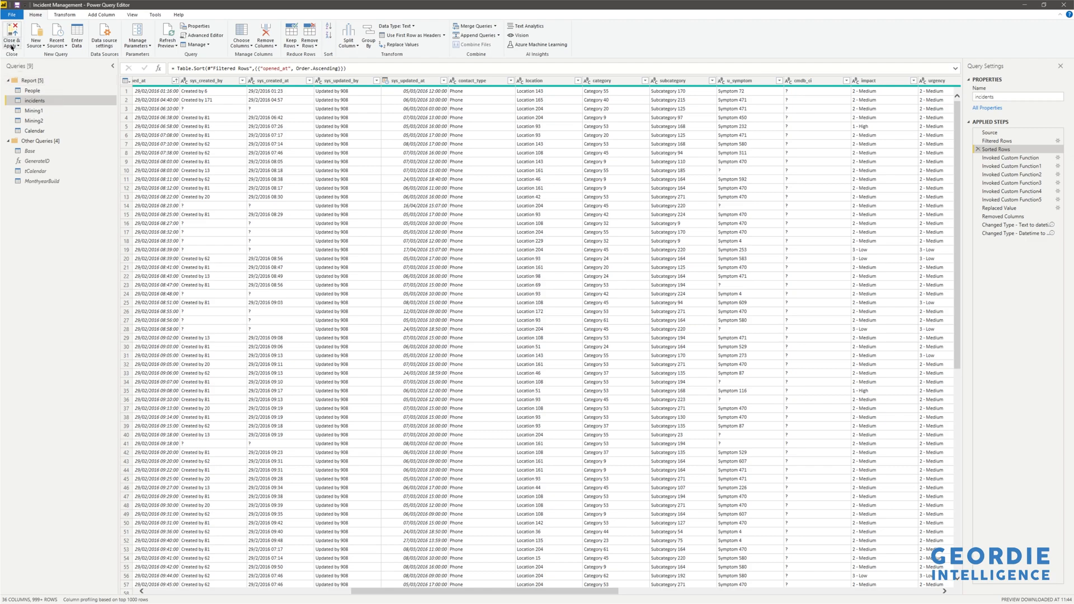
Create a new blank query and open it in the Advanced Editor.
{"action": "left_click", "coordinate": [36, 40]}
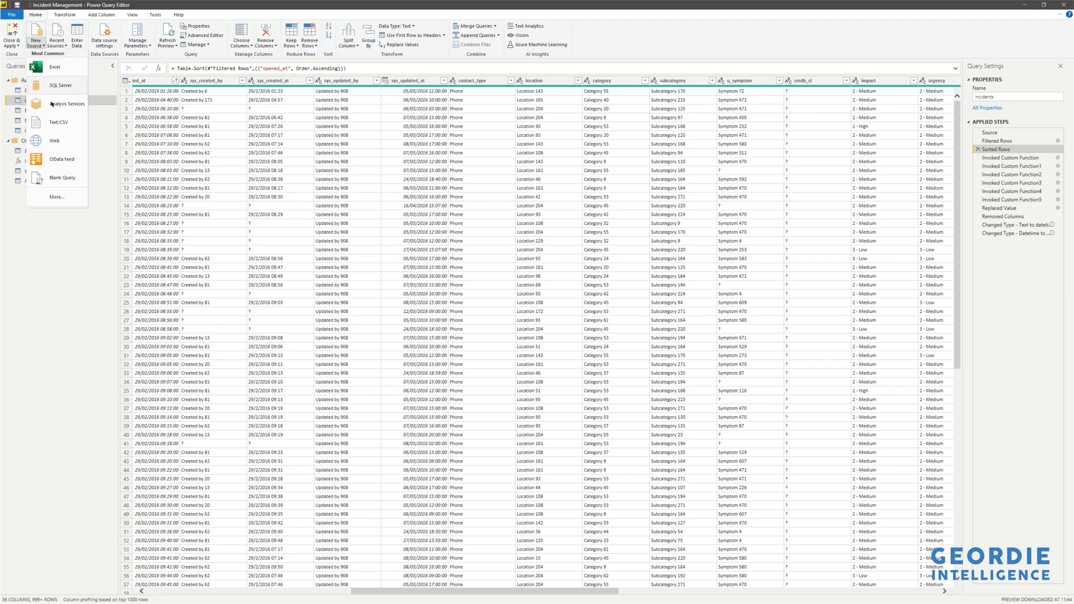
{"action": "left_click", "coordinate": [61, 178]}
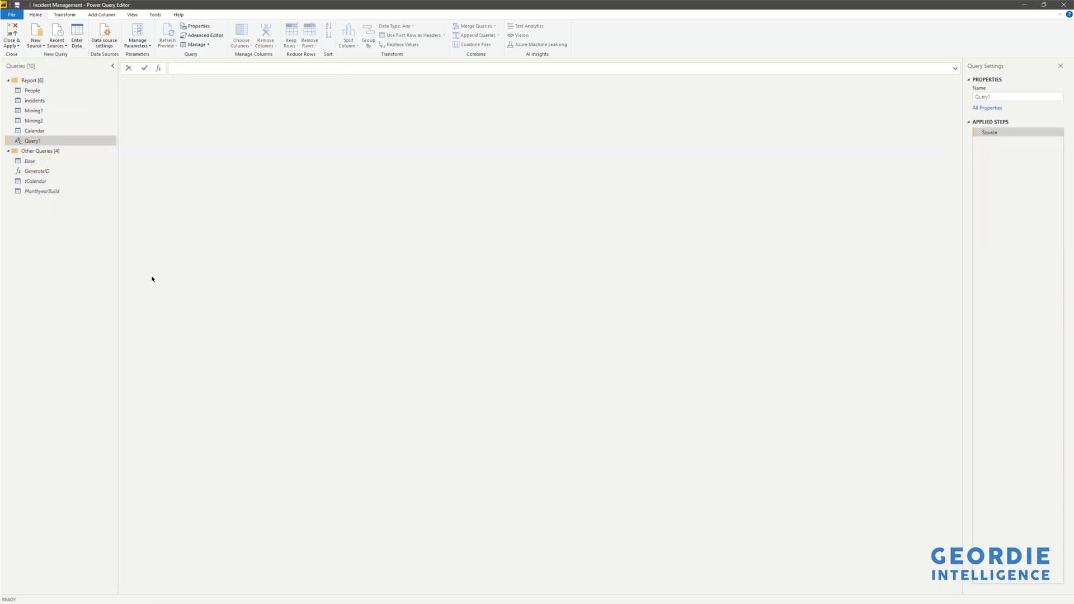
{"action": "right_click", "coordinate": [99, 144]}
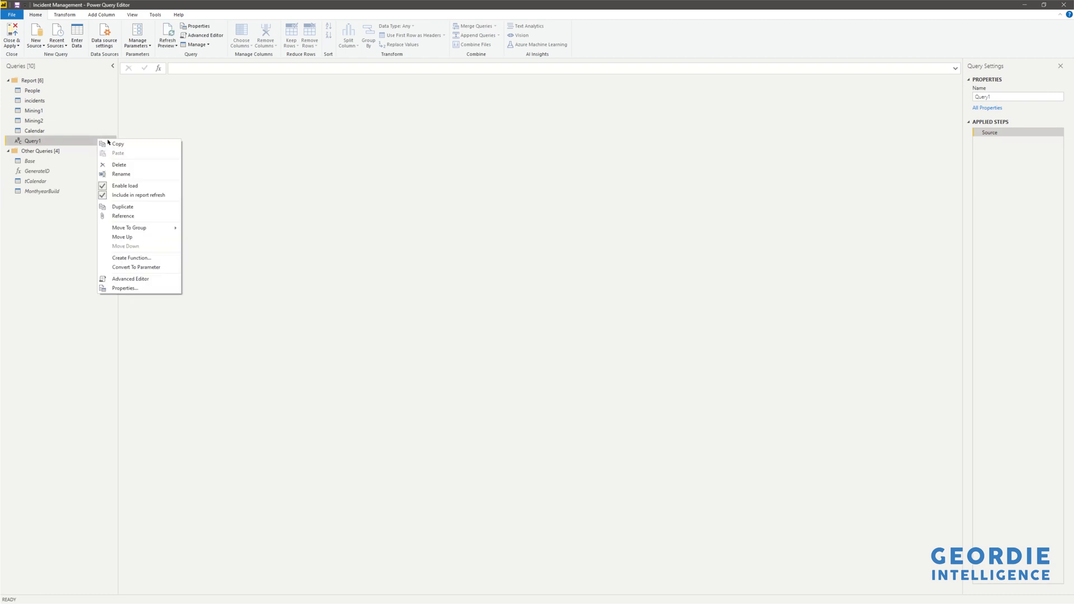
{"action": "left_click", "coordinate": [140, 278]}
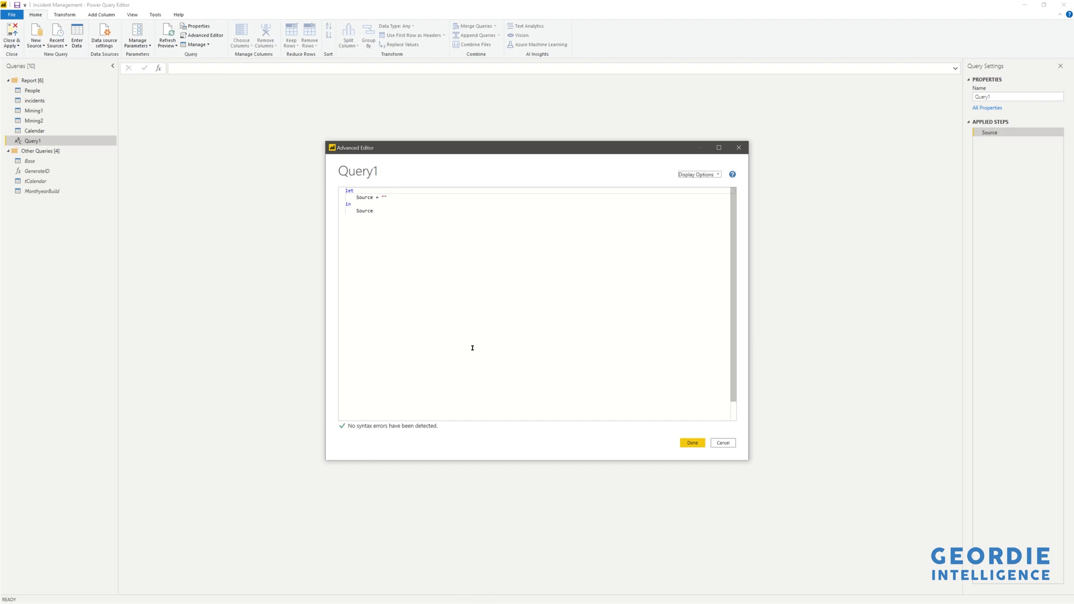
Switch to another application window.
{"action": "key", "text": "alt+Tab"}
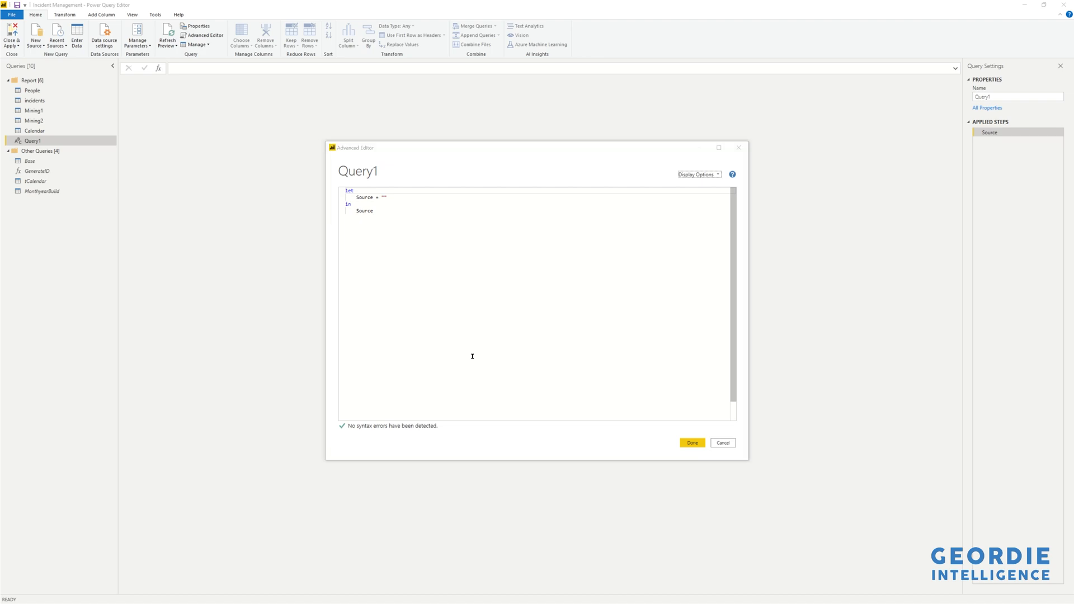
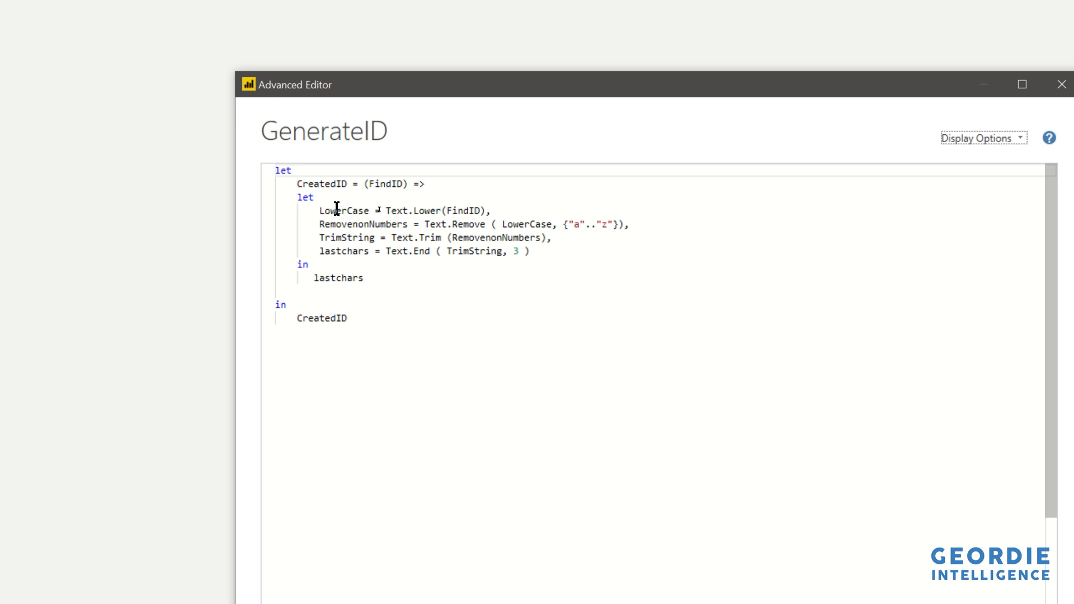
Examine the GenerateID function's code in the Advanced Editor, tracing how each step variable feeds the next.
{"action": "left_click", "coordinate": [449, 211]}
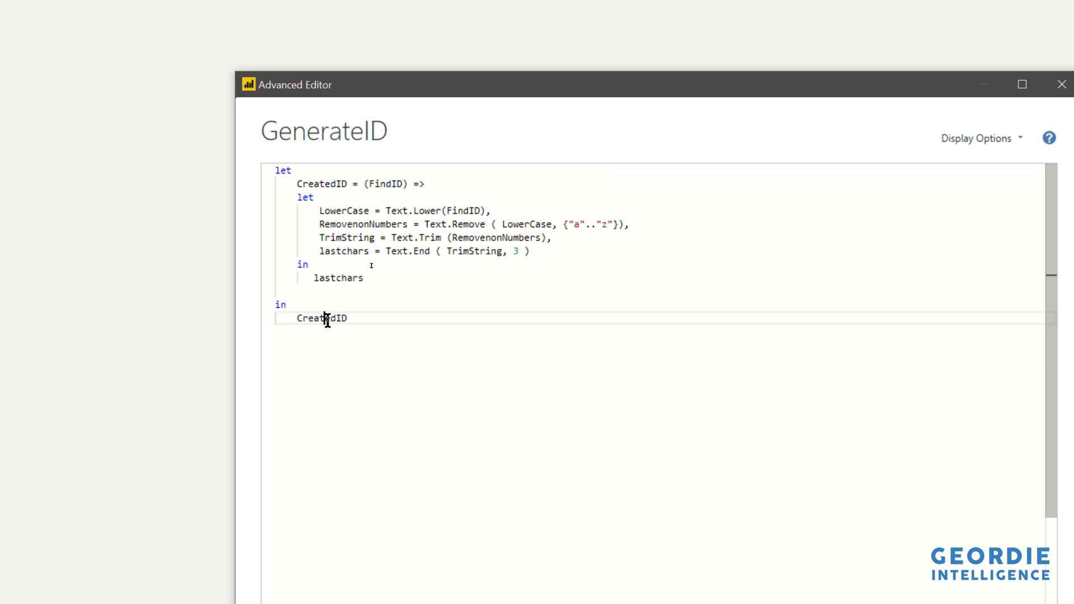
{"action": "double_click", "coordinate": [327, 318]}
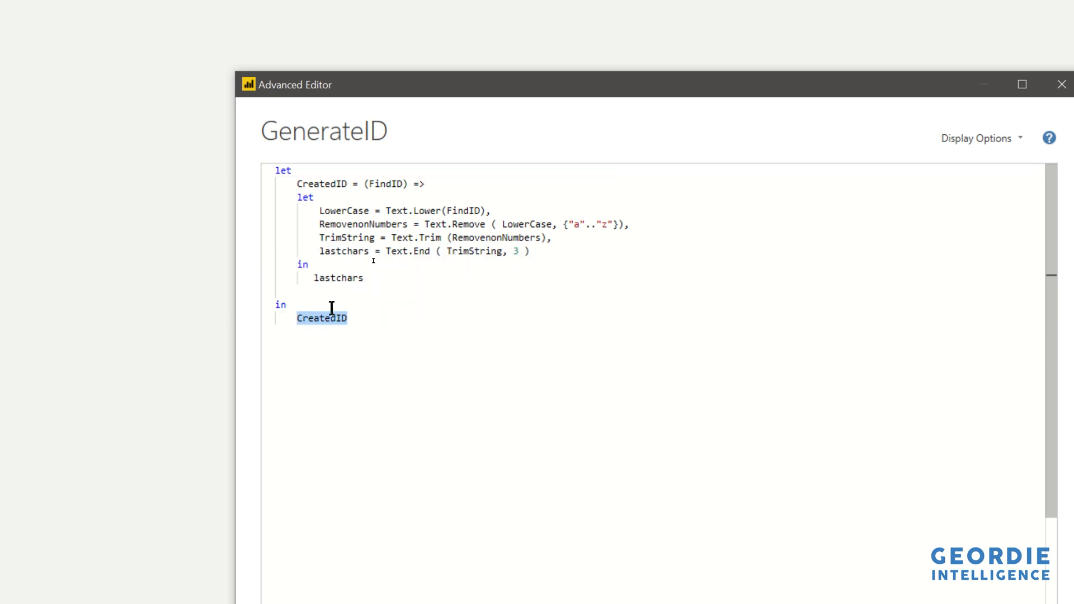
{"action": "left_click", "coordinate": [367, 335]}
{"action": "left_click", "coordinate": [319, 318]}
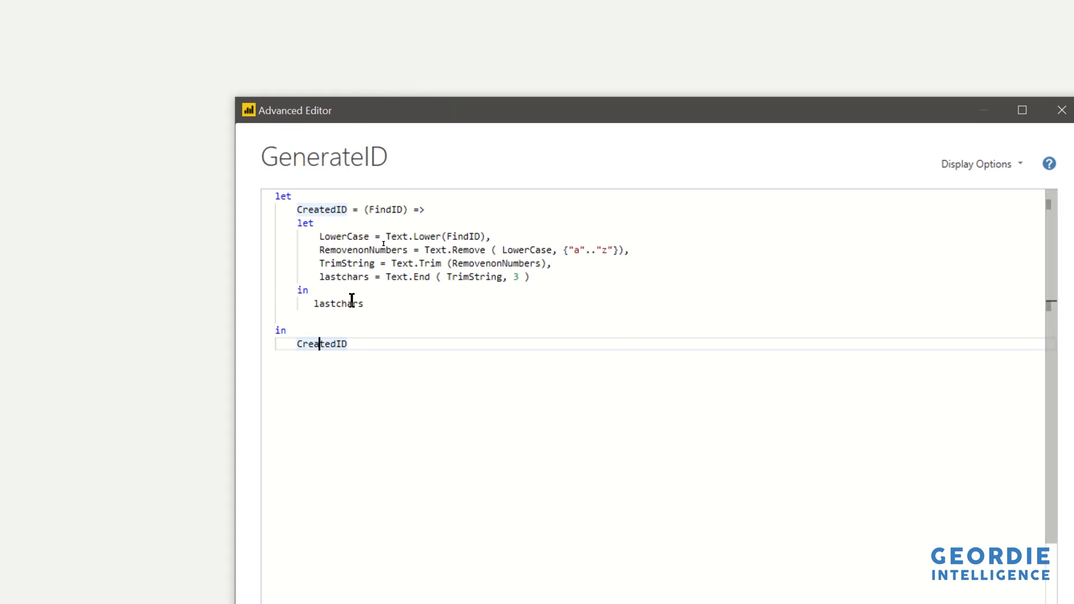
{"action": "left_click", "coordinate": [394, 210]}
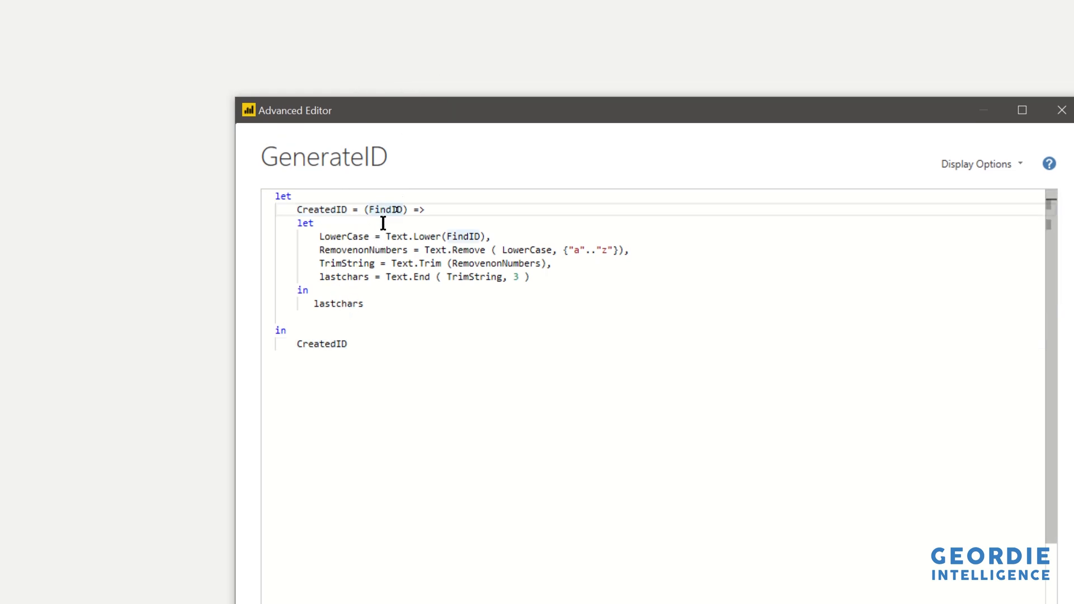
{"action": "mouse_move", "coordinate": [334, 307]}
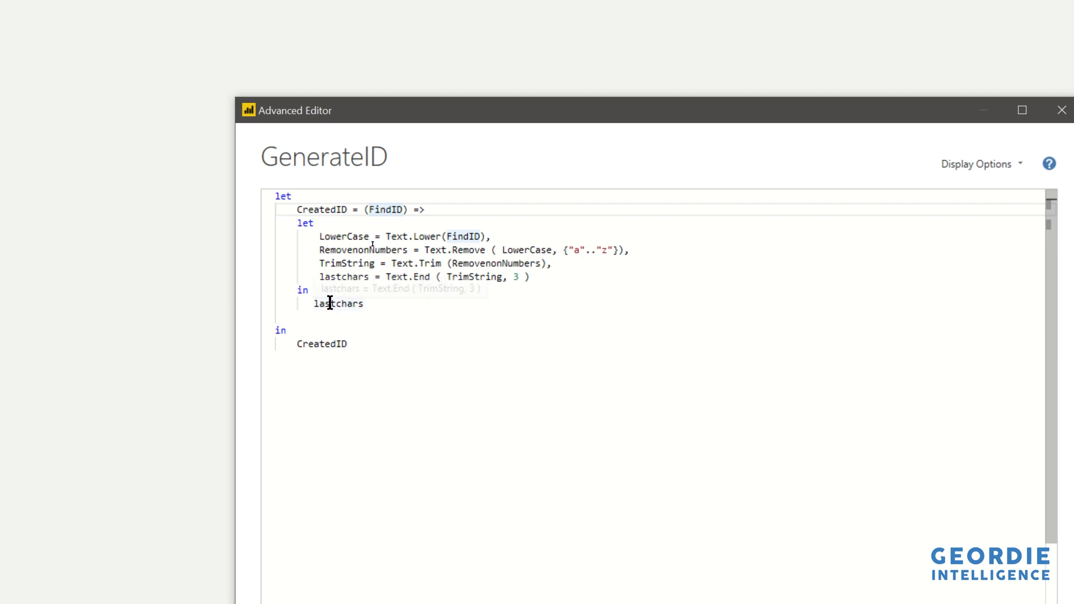
{"action": "double_click", "coordinate": [332, 305]}
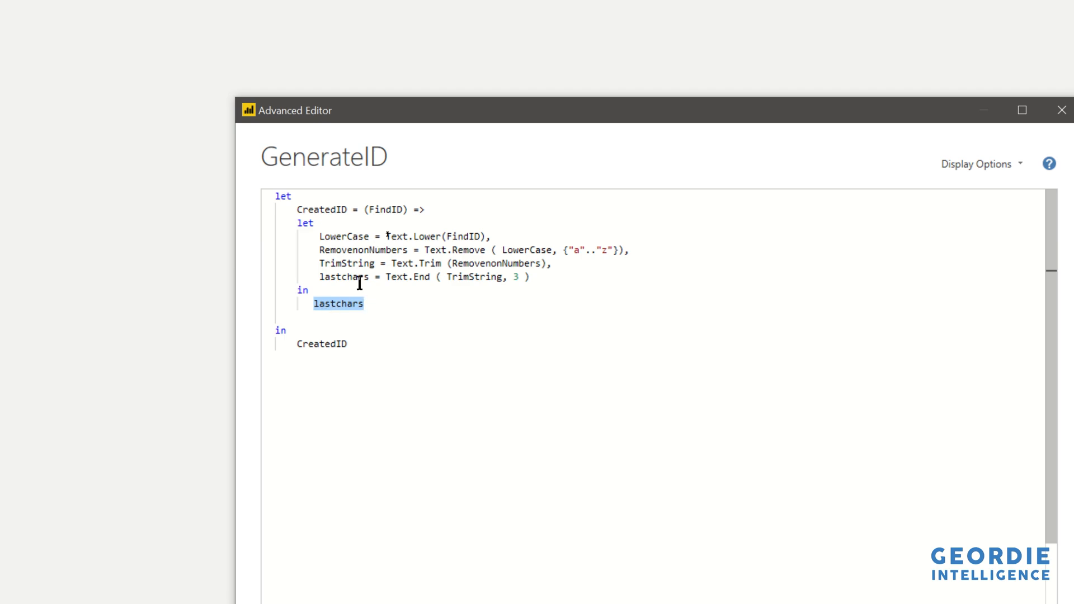
{"action": "double_click", "coordinate": [337, 276]}
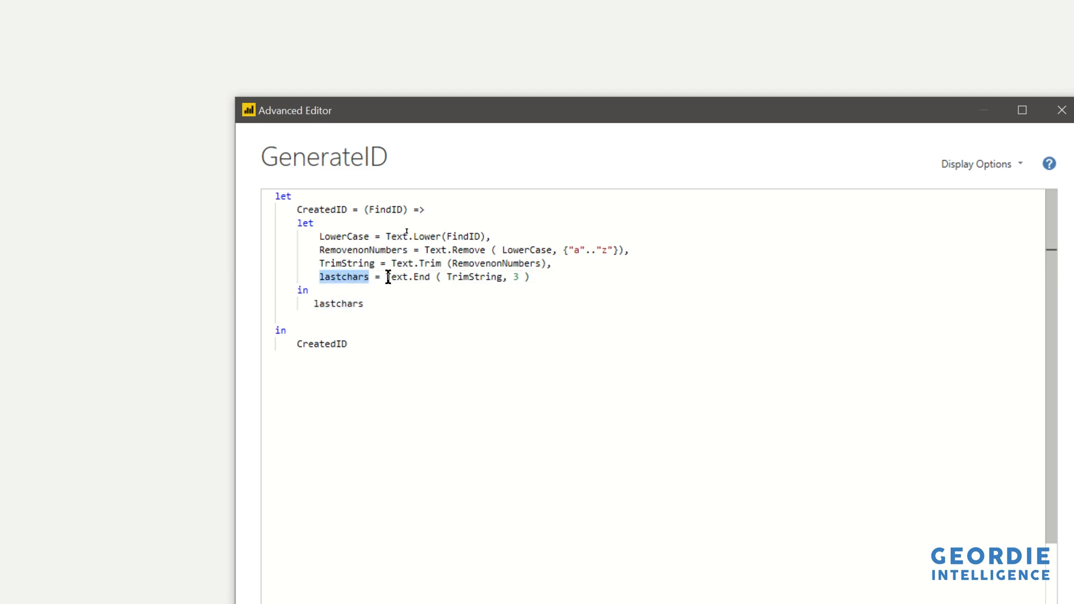
{"action": "mouse_move", "coordinate": [386, 278]}
{"action": "double_click", "coordinate": [473, 277]}
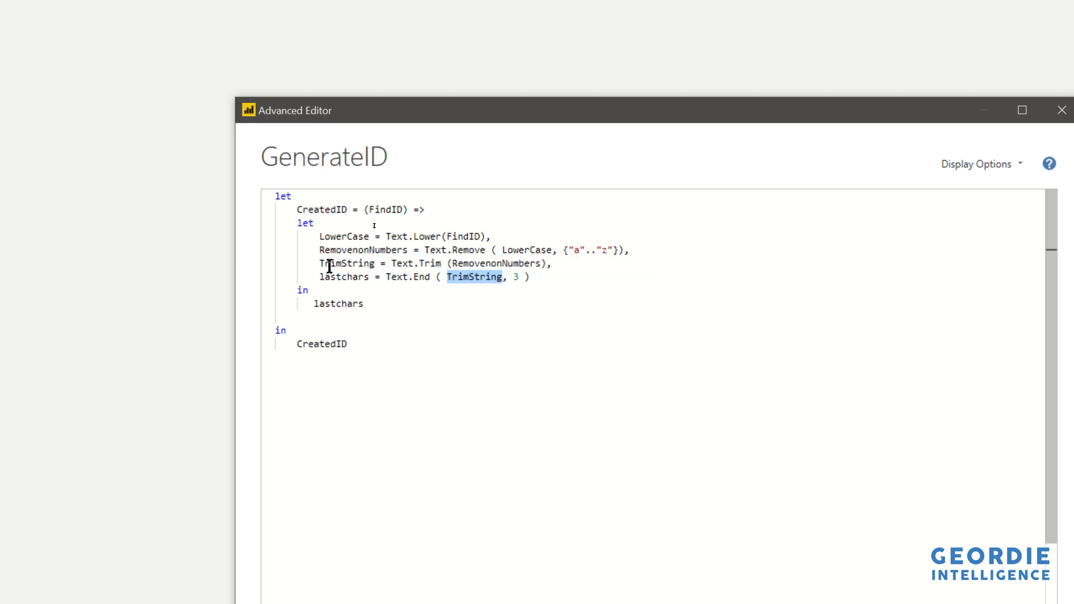
{"action": "double_click", "coordinate": [349, 263]}
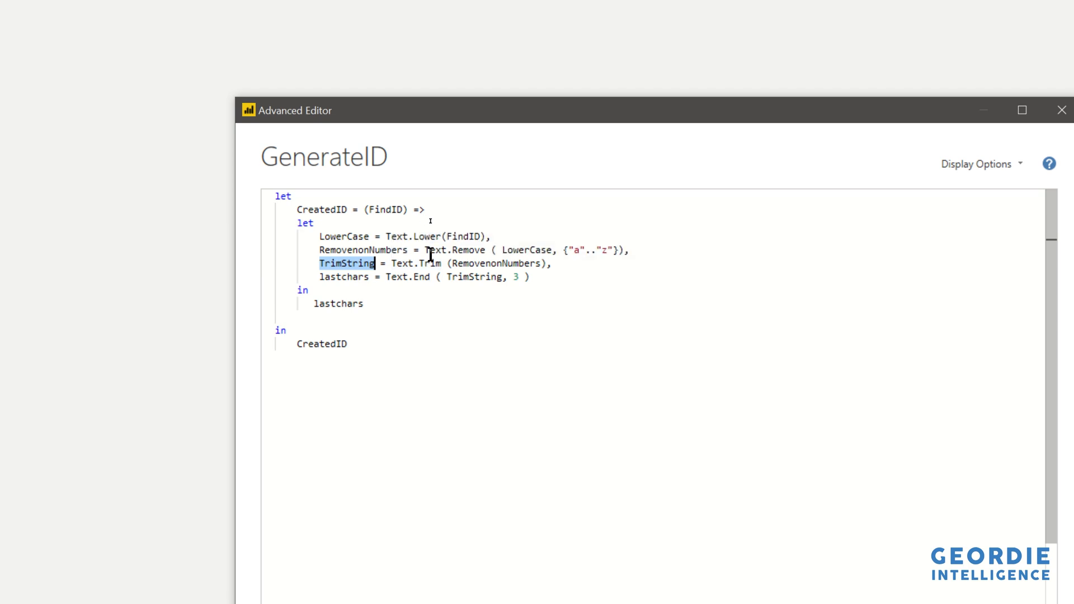
{"action": "double_click", "coordinate": [482, 267]}
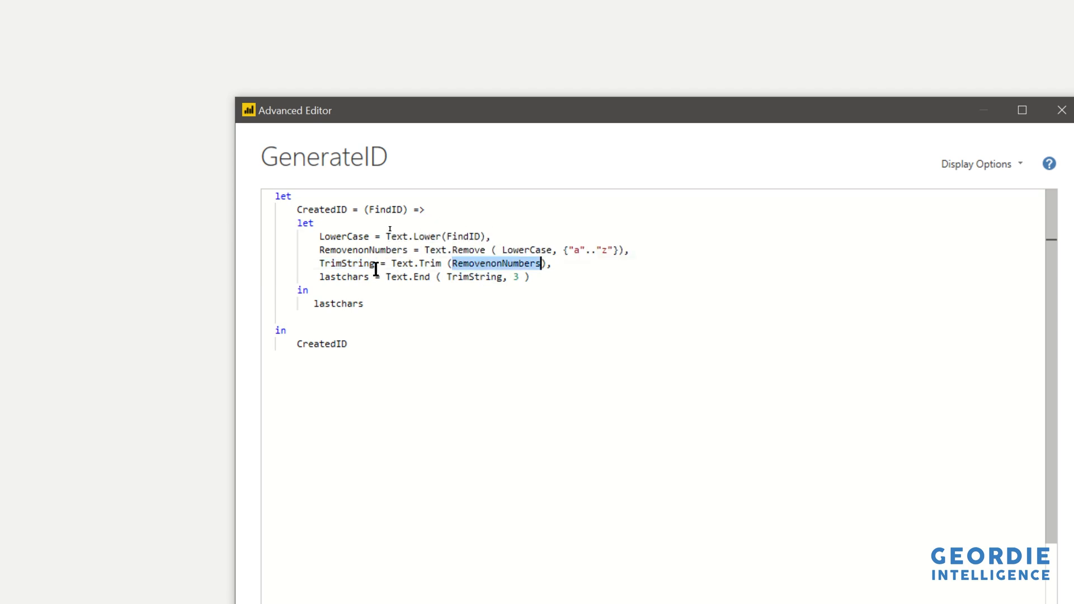
{"action": "left_click", "coordinate": [338, 252]}
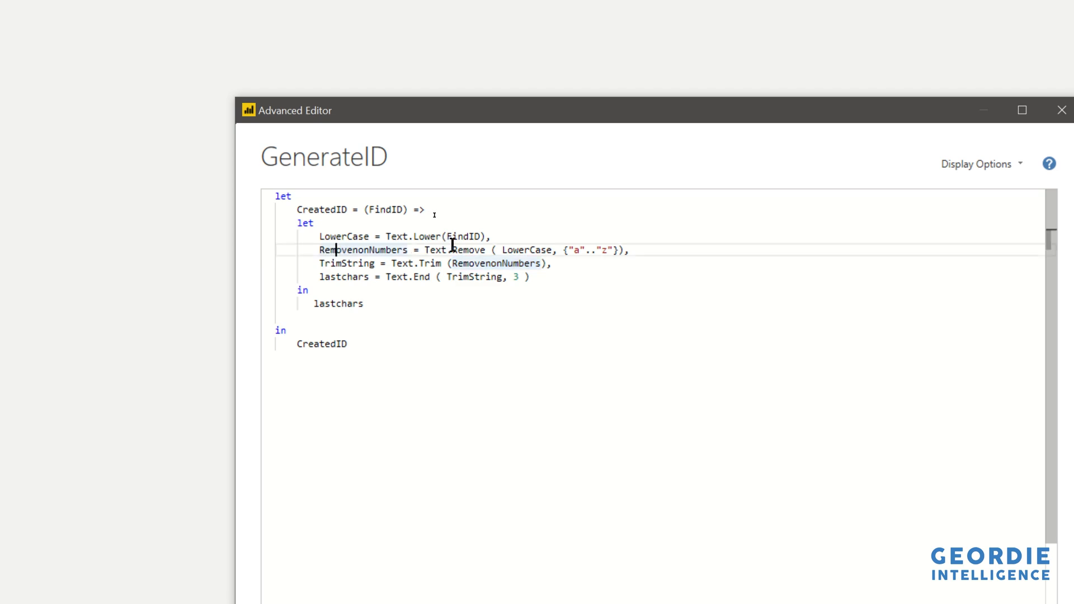
{"action": "left_click", "coordinate": [546, 251]}
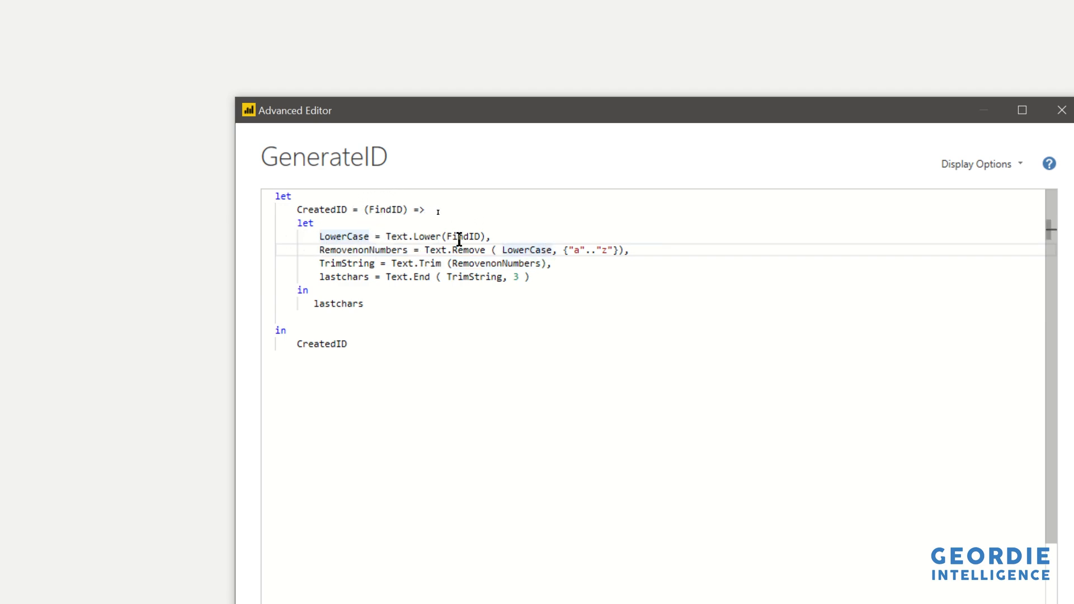
{"action": "mouse_move", "coordinate": [459, 249]}
Trace the lastchars, TrimString and CreatedID references in the function again and close the Advanced Editor.
{"action": "double_click", "coordinate": [329, 351]}
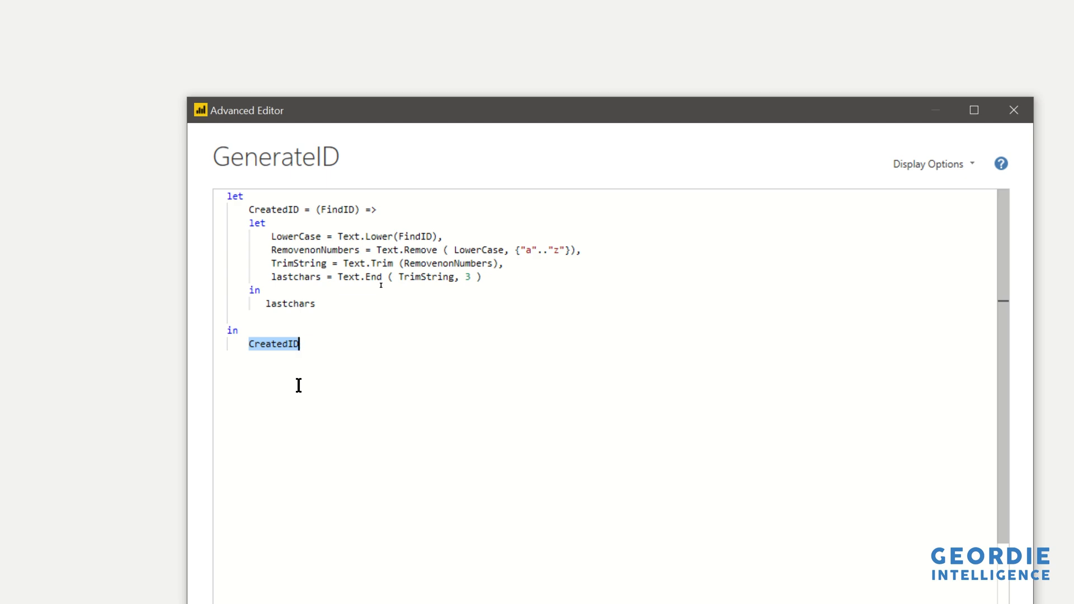
{"action": "double_click", "coordinate": [281, 304]}
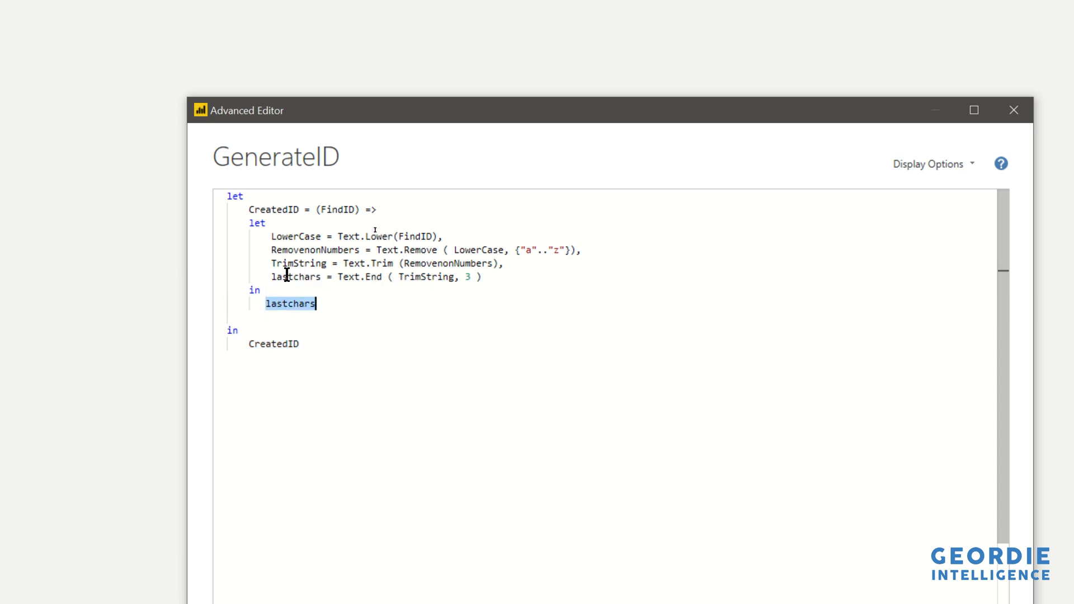
{"action": "left_click", "coordinate": [287, 276]}
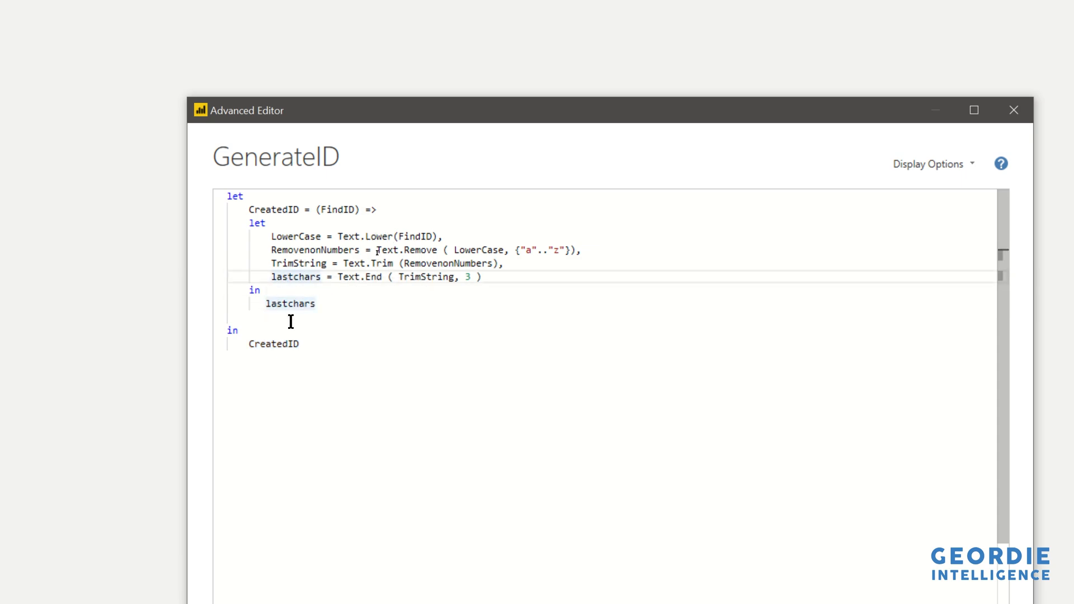
{"action": "double_click", "coordinate": [297, 276]}
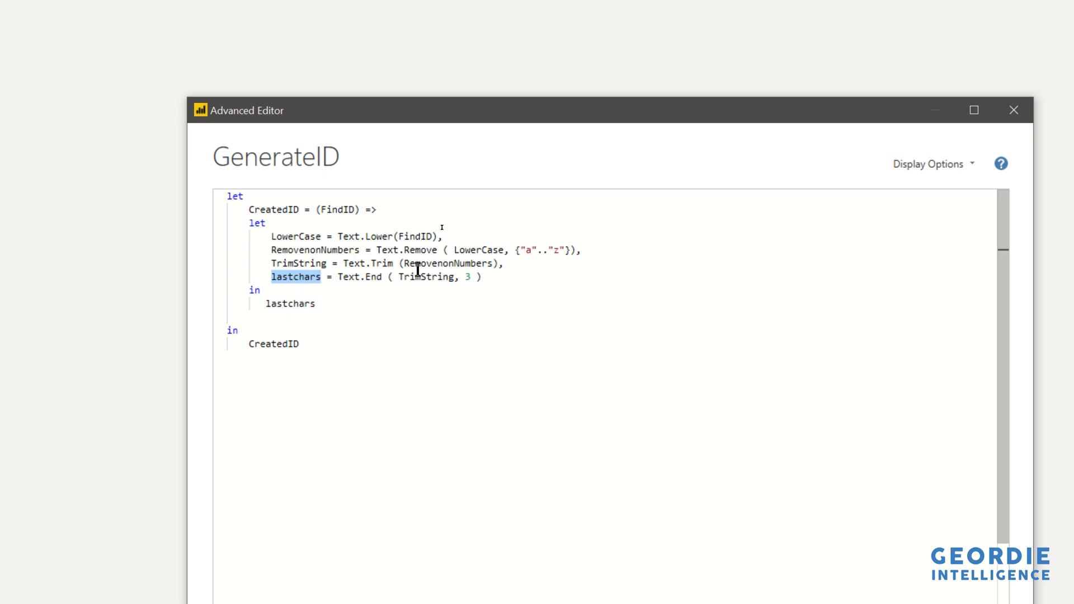
{"action": "double_click", "coordinate": [431, 275]}
{"action": "left_click", "coordinate": [289, 263]}
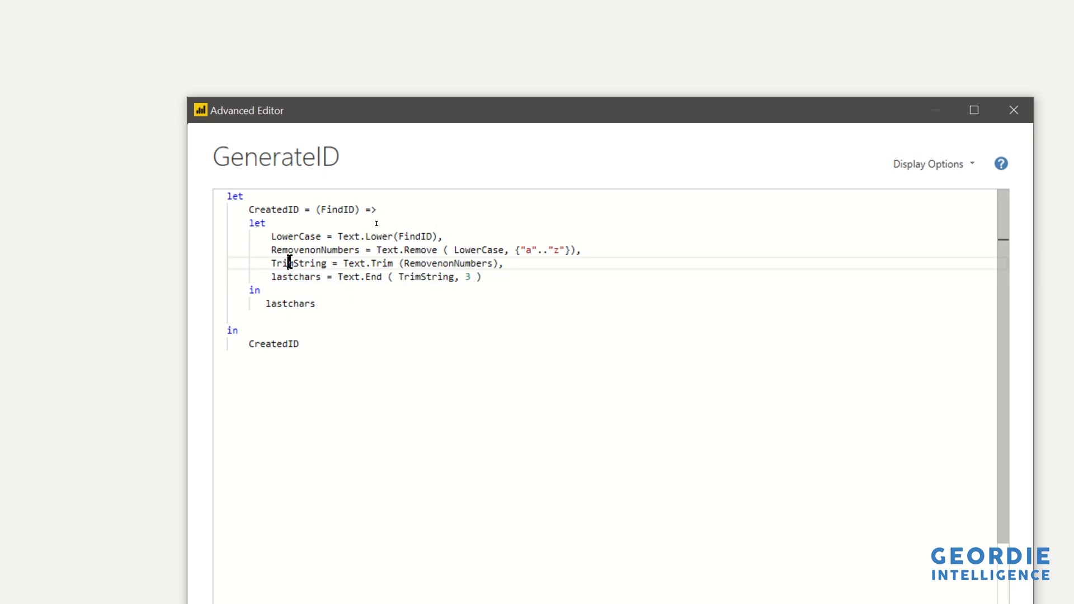
{"action": "double_click", "coordinate": [289, 263]}
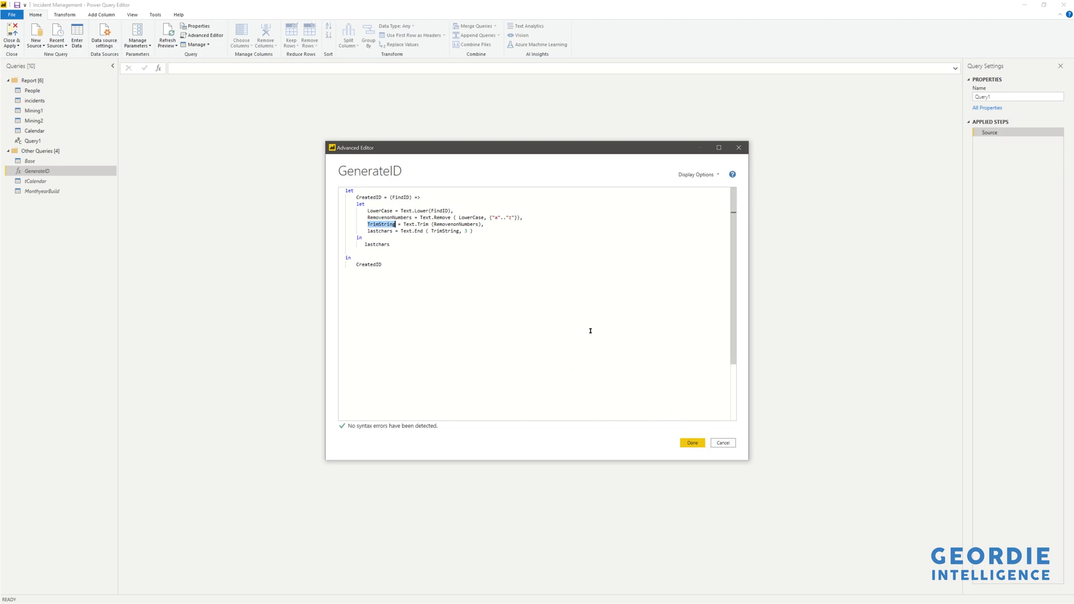
{"action": "left_click", "coordinate": [428, 267]}
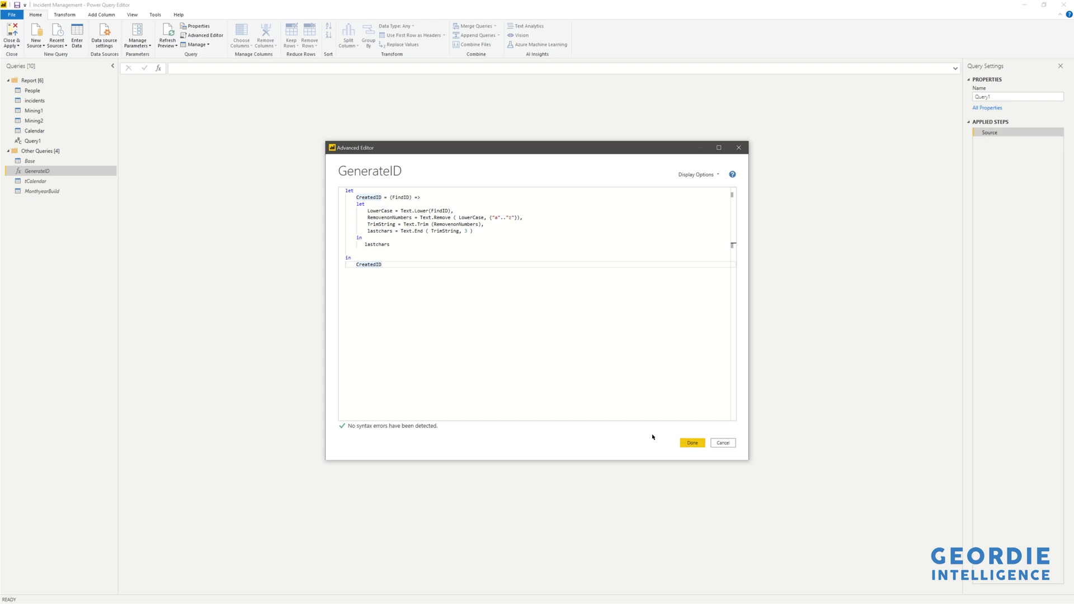
{"action": "left_click", "coordinate": [686, 445]}
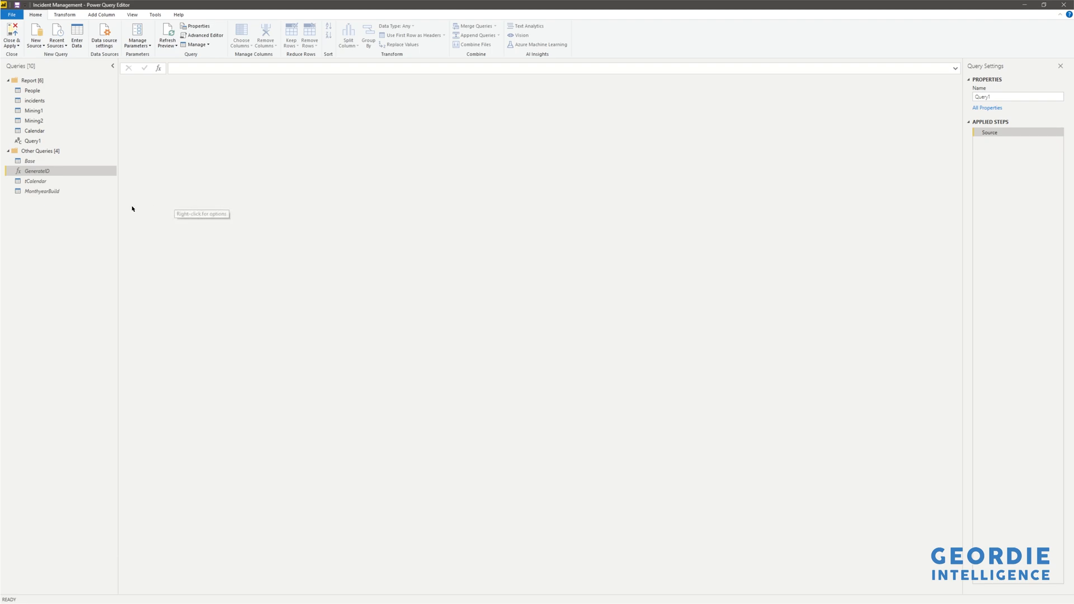
Open the incidents query and inspect the settings of its Invoked Custom Function step.
{"action": "left_click", "coordinate": [41, 102]}
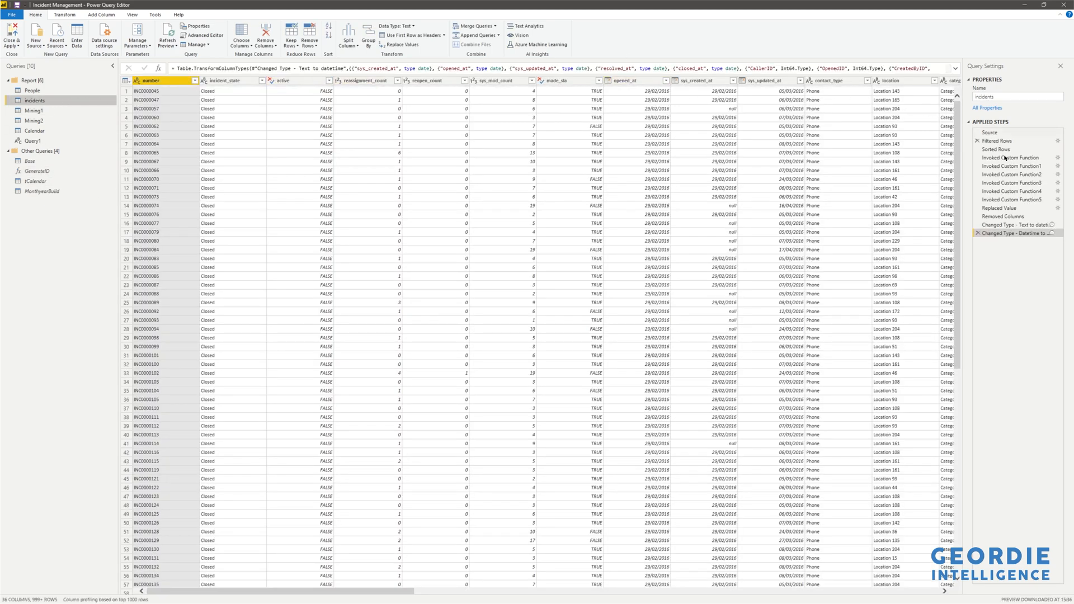
{"action": "left_click", "coordinate": [1004, 158]}
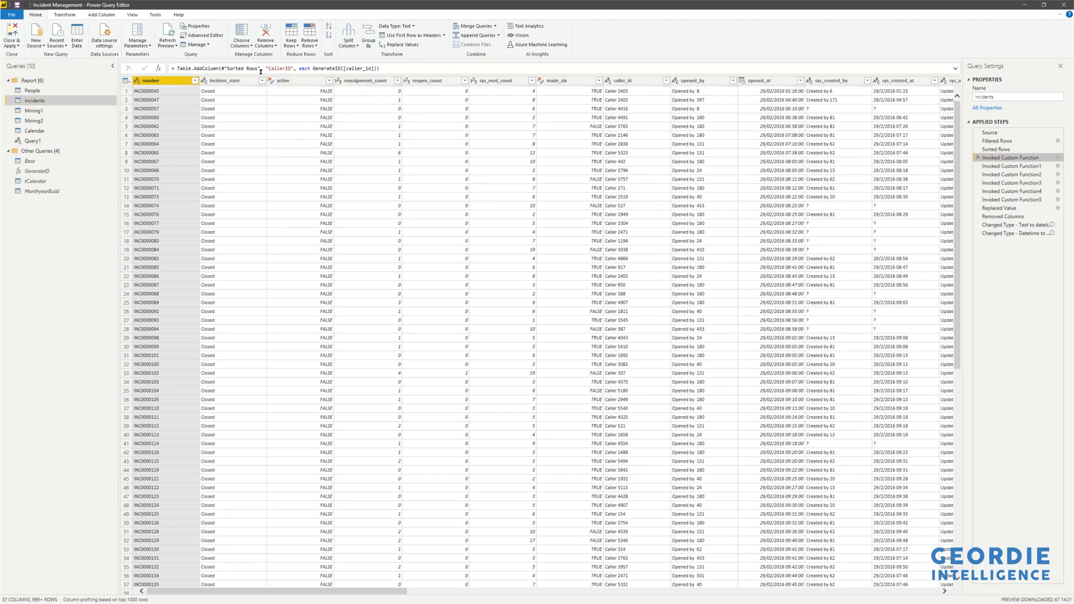
{"action": "left_click", "coordinate": [1057, 158]}
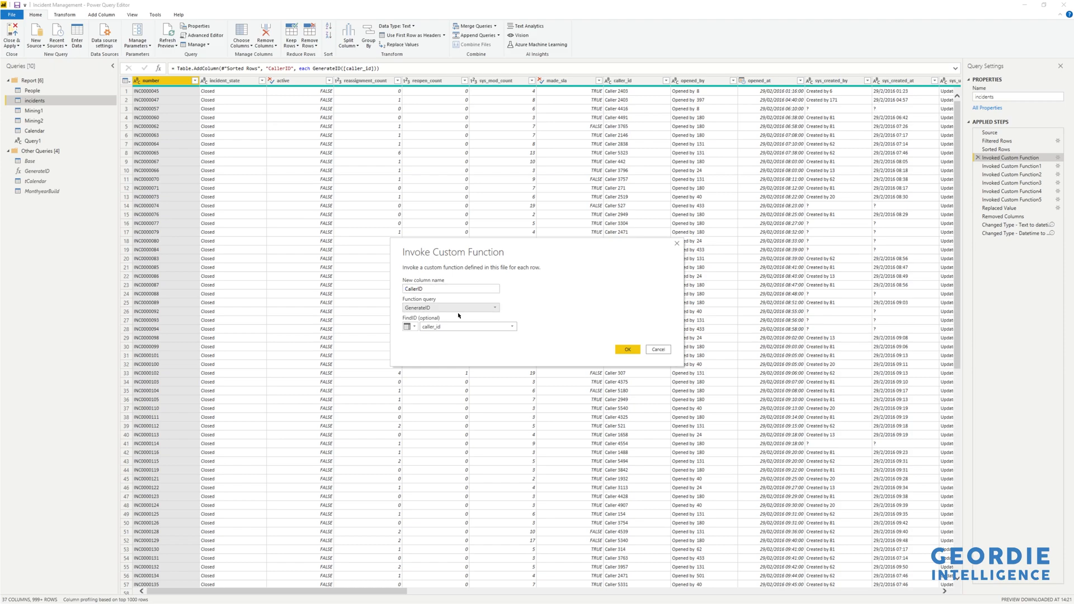
{"action": "left_click", "coordinate": [626, 349]}
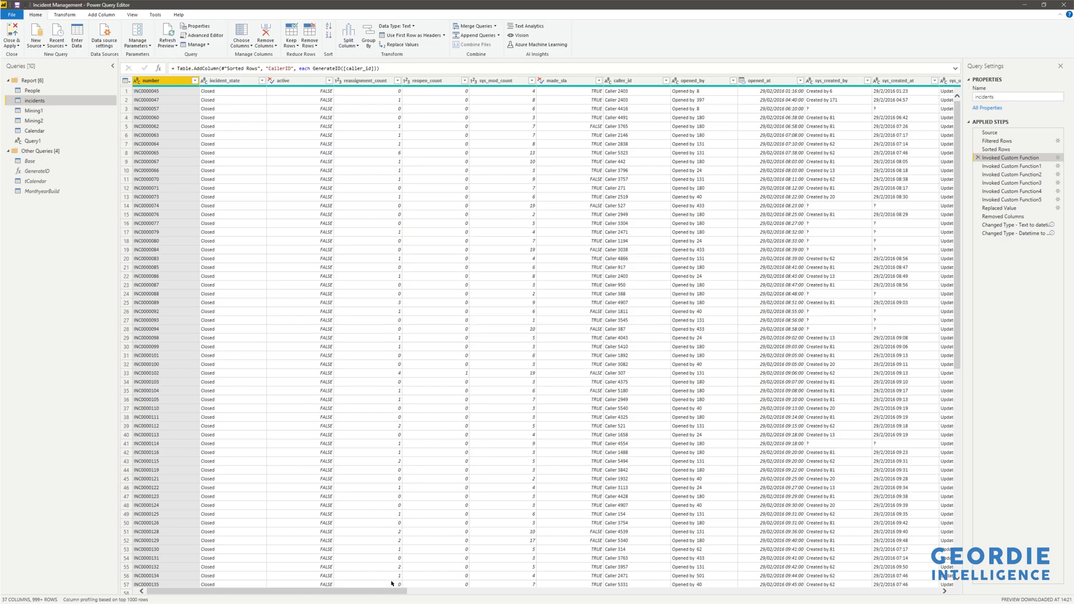
Scroll to the CallerID column and step through Invoked Custom Function1 to 4 and the Replaced Value step.
{"action": "left_click_drag", "start_coordinate": [385, 594], "coordinate": [945, 554]}
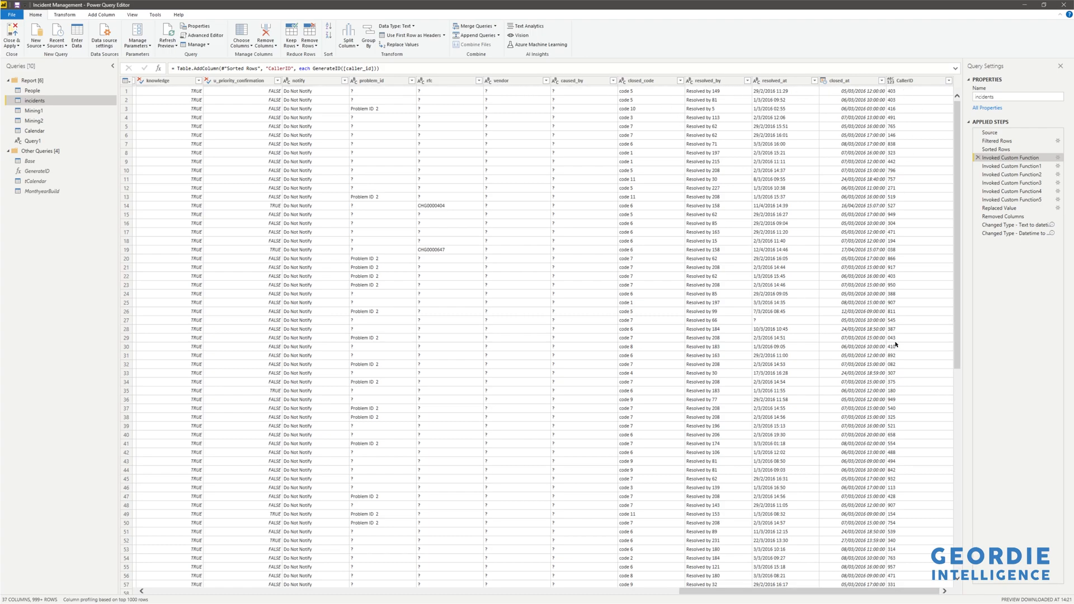
{"action": "left_click", "coordinate": [908, 93]}
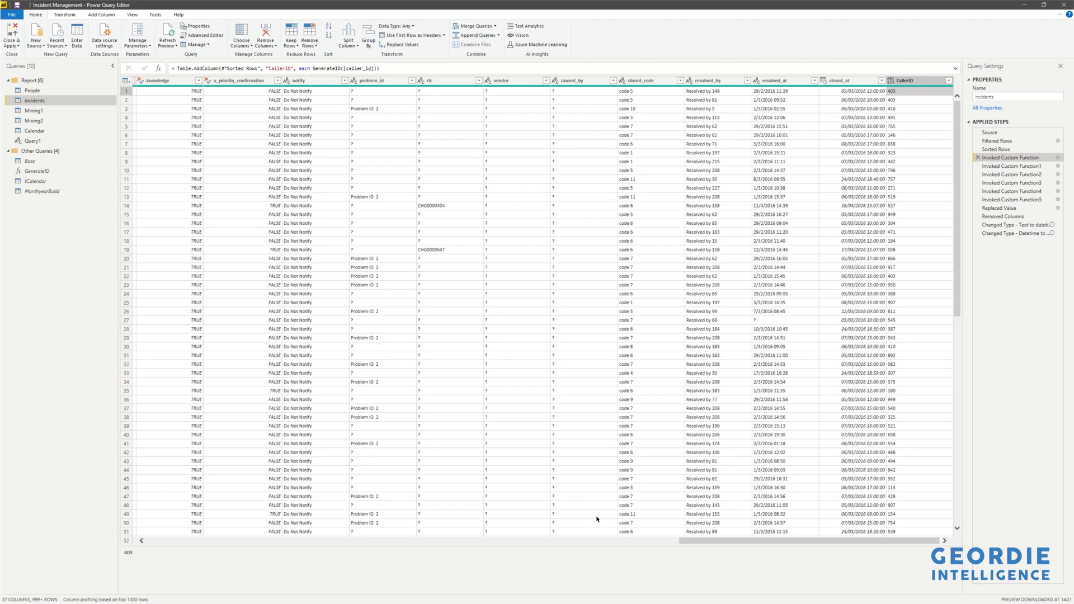
{"action": "left_click", "coordinate": [1007, 166]}
{"action": "left_click", "coordinate": [1007, 175]}
{"action": "left_click", "coordinate": [1009, 183]}
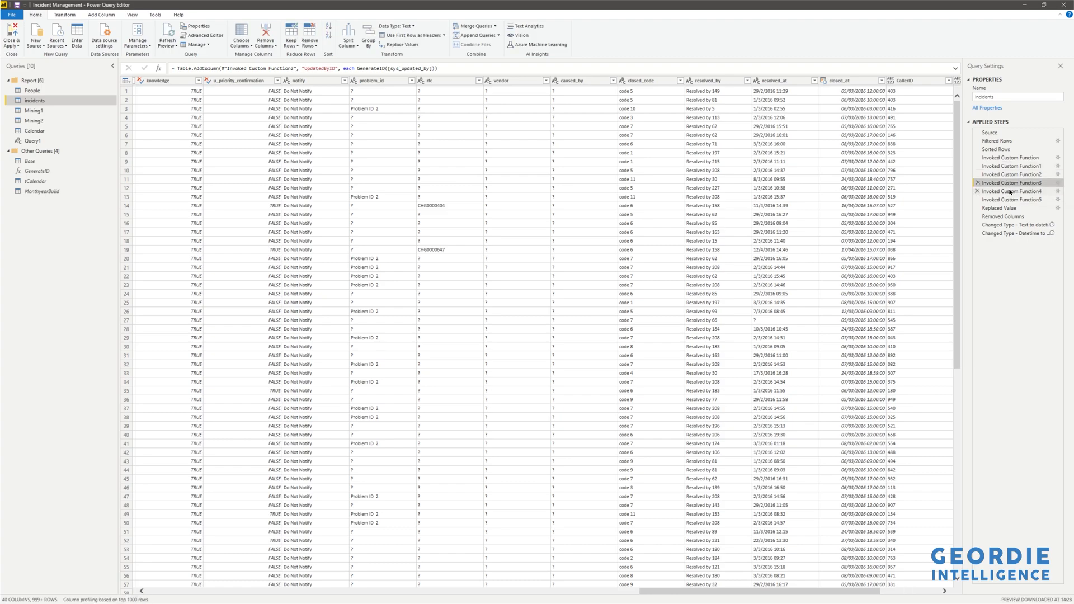
{"action": "left_click", "coordinate": [1010, 192]}
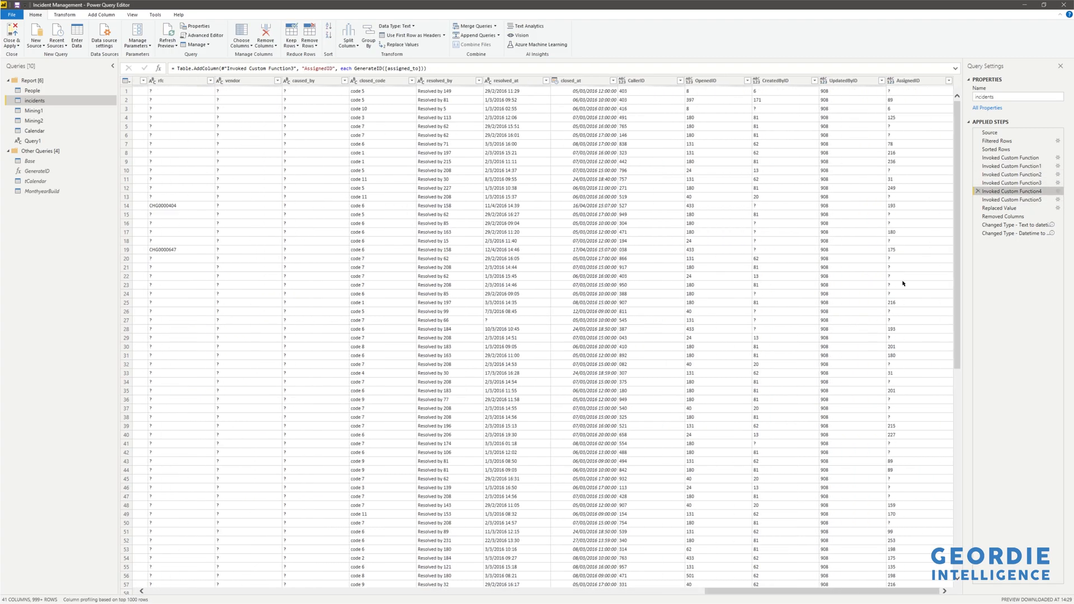
{"action": "left_click", "coordinate": [1001, 208]}
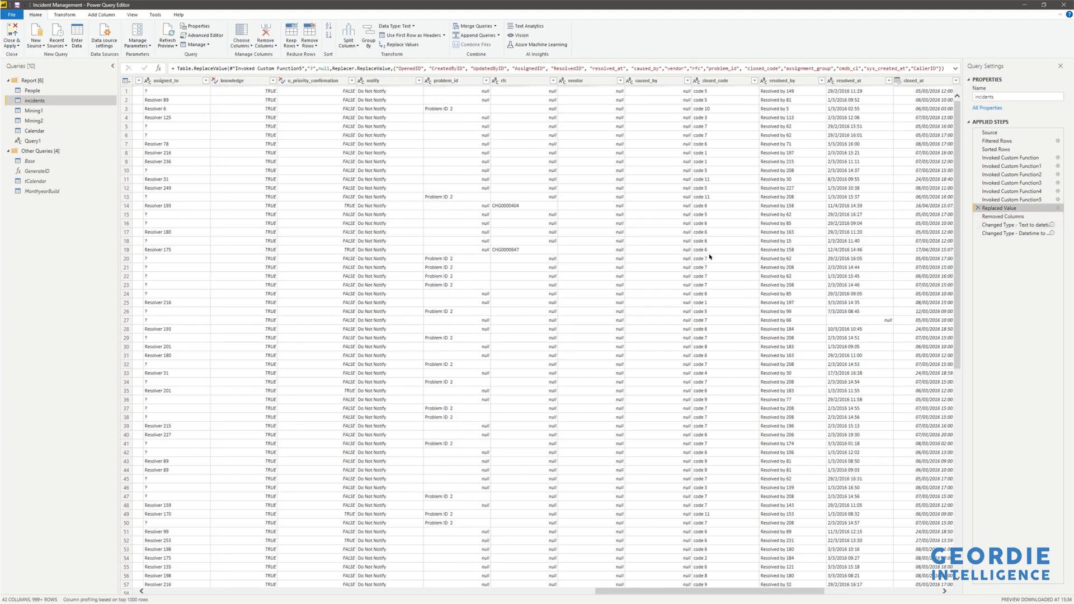
Inspect the Replaced Value step's full formula and its replace settings without changing them.
{"action": "scroll", "coordinate": [713, 255], "scroll_direction": "right", "scroll_amount": 5}
{"action": "scroll", "coordinate": [713, 256], "scroll_direction": "down", "scroll_amount": 3}
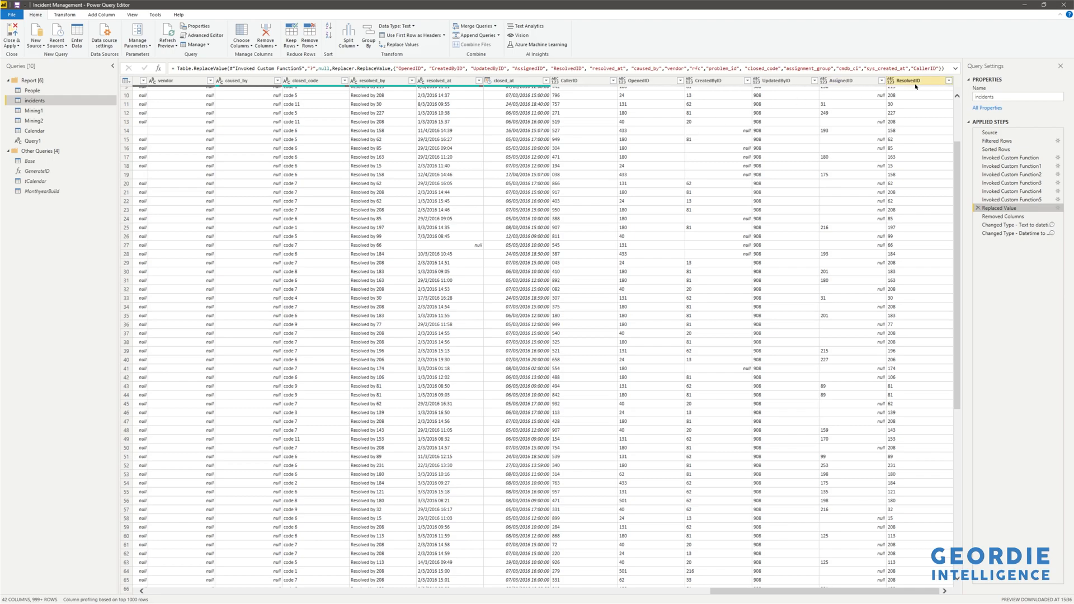
{"action": "left_click", "coordinate": [955, 69]}
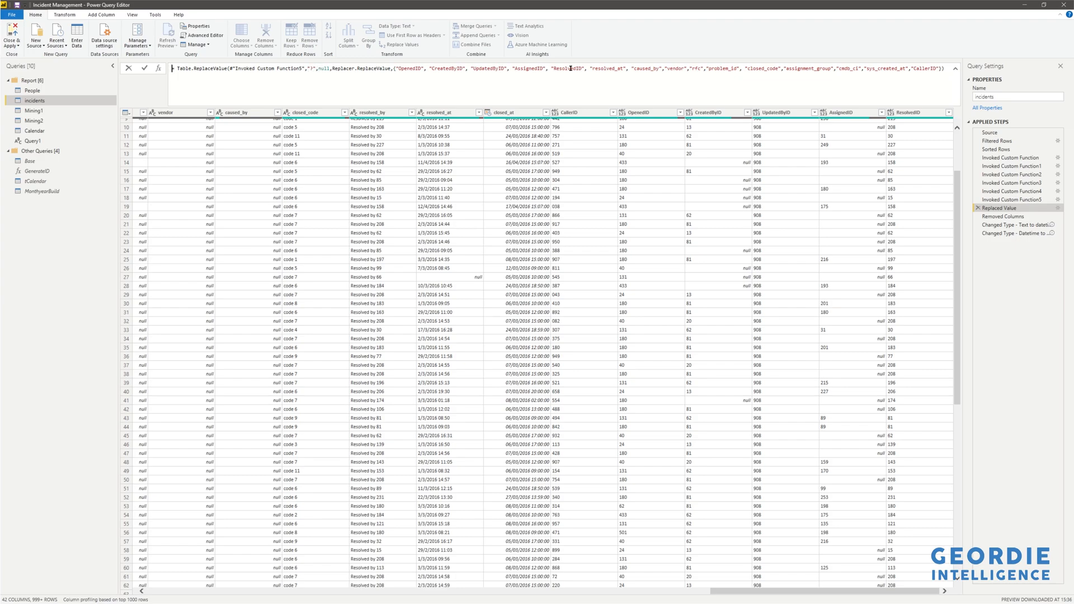
{"action": "left_click", "coordinate": [1058, 208]}
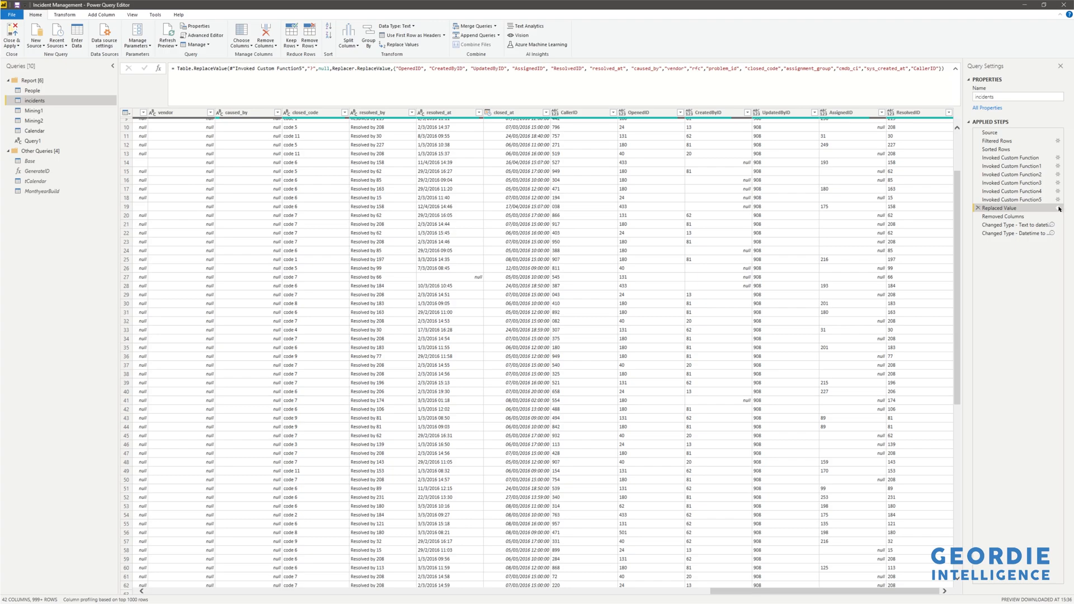
{"action": "left_click", "coordinate": [1058, 208]}
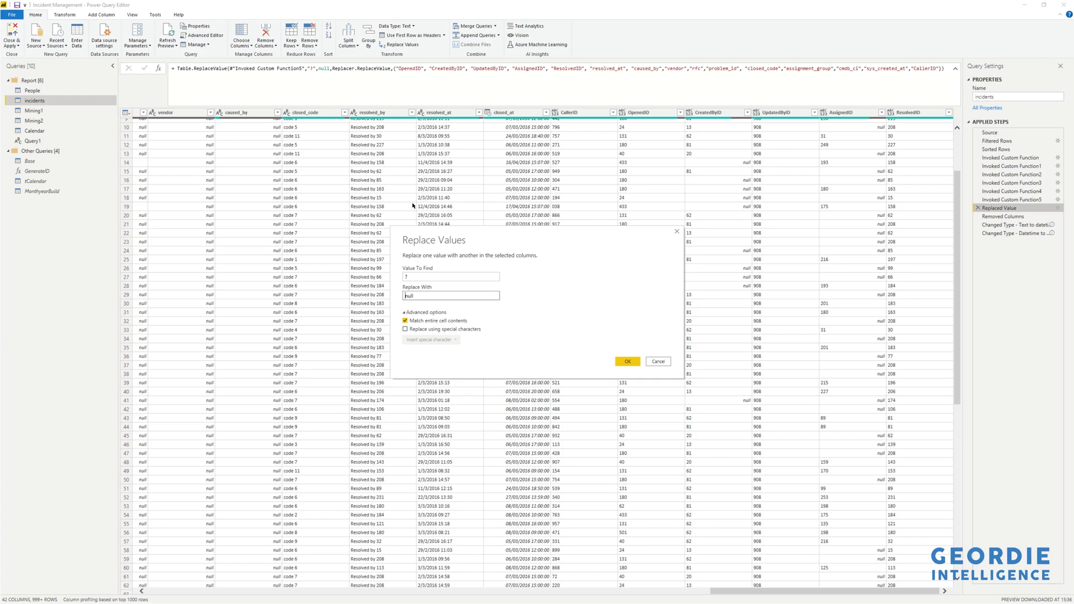
{"action": "left_click", "coordinate": [654, 362]}
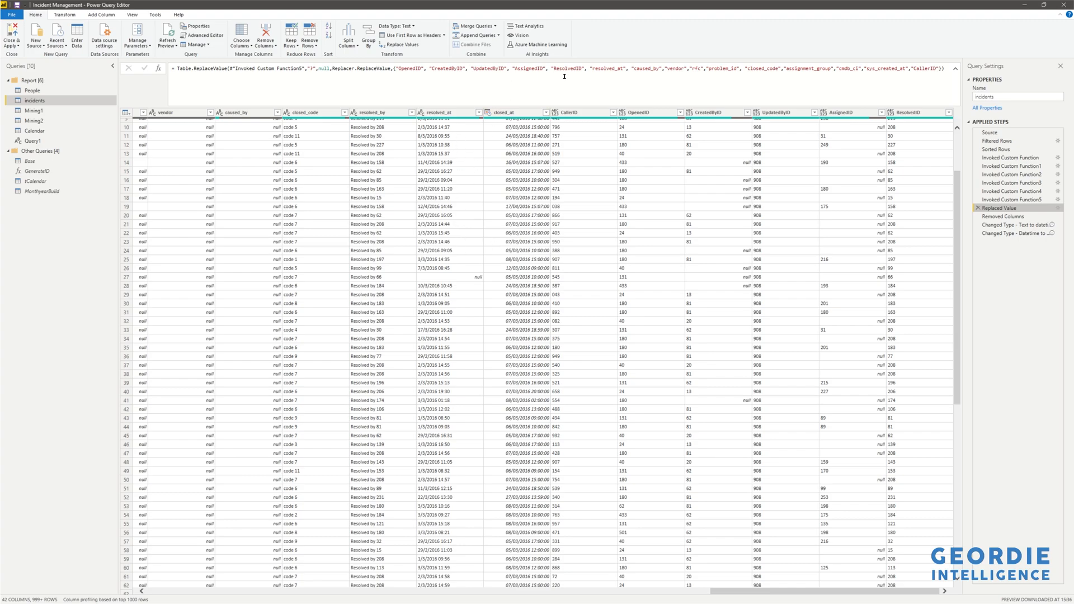
Remove "CallerID" from the Replaced Value step's column list and commit the formula.
{"action": "double_click", "coordinate": [922, 69]}
{"action": "key", "text": "BackSpace"}
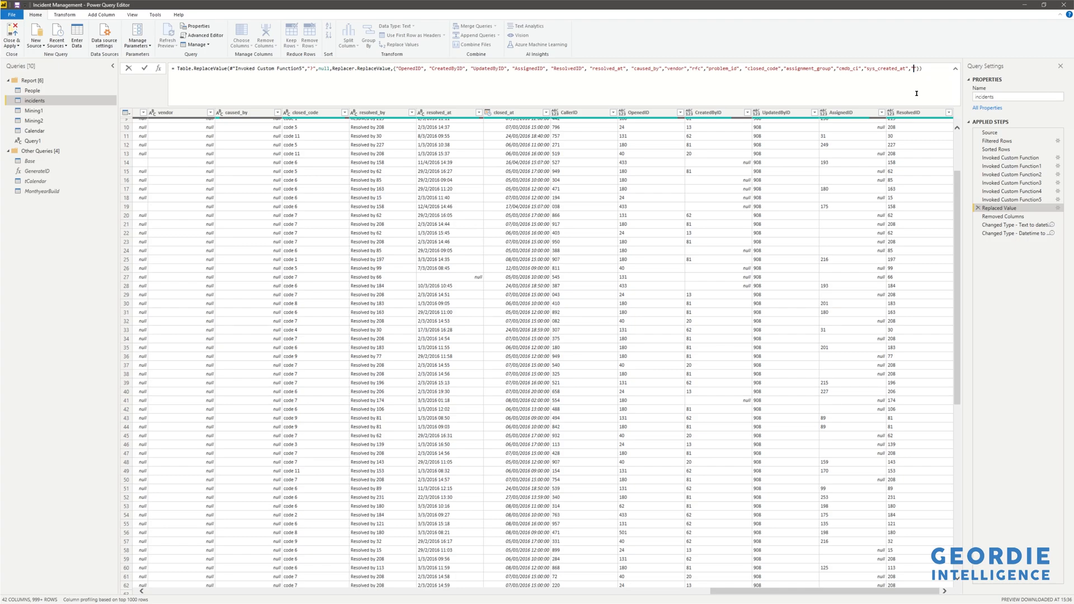
{"action": "key", "text": "BackSpace"}
{"action": "key", "text": "Return"}
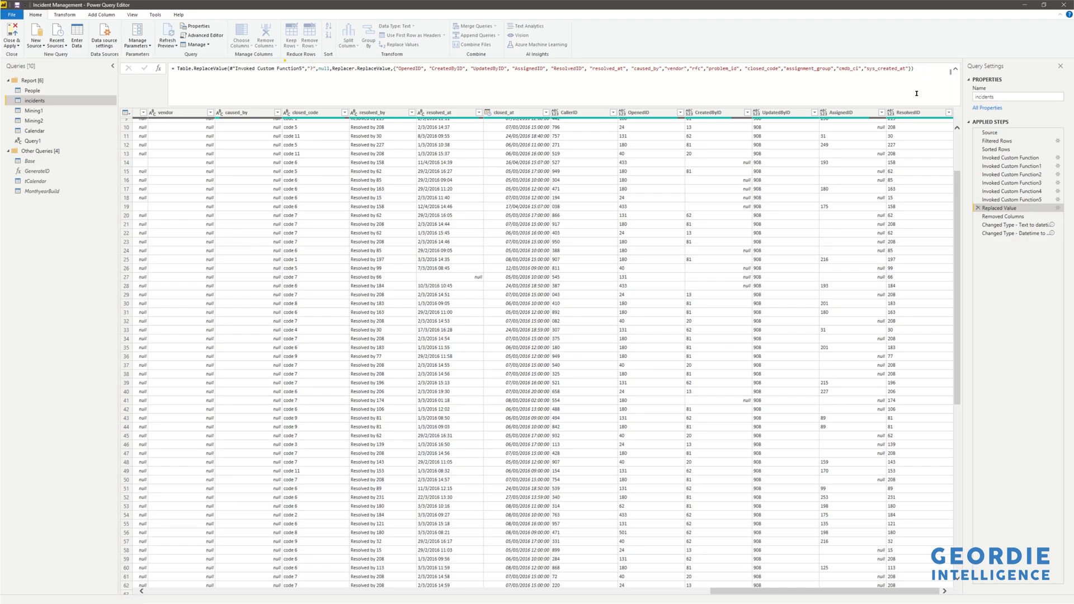
{"action": "left_click", "coordinate": [927, 70]}
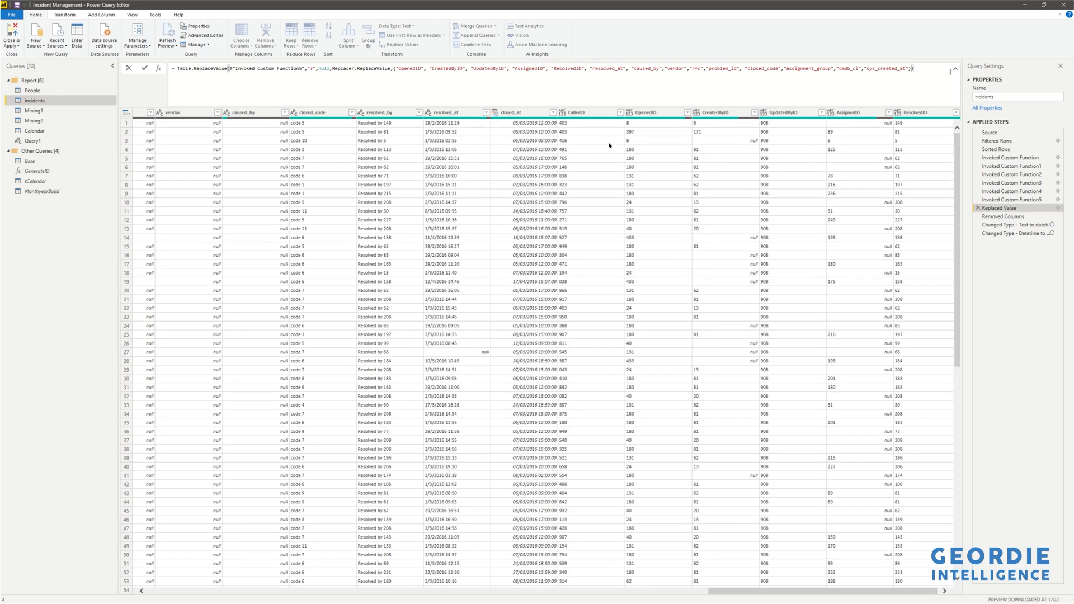
Examine the CallerID column's distinct values in its filter list, then close it without filtering.
{"action": "left_click", "coordinate": [622, 115]}
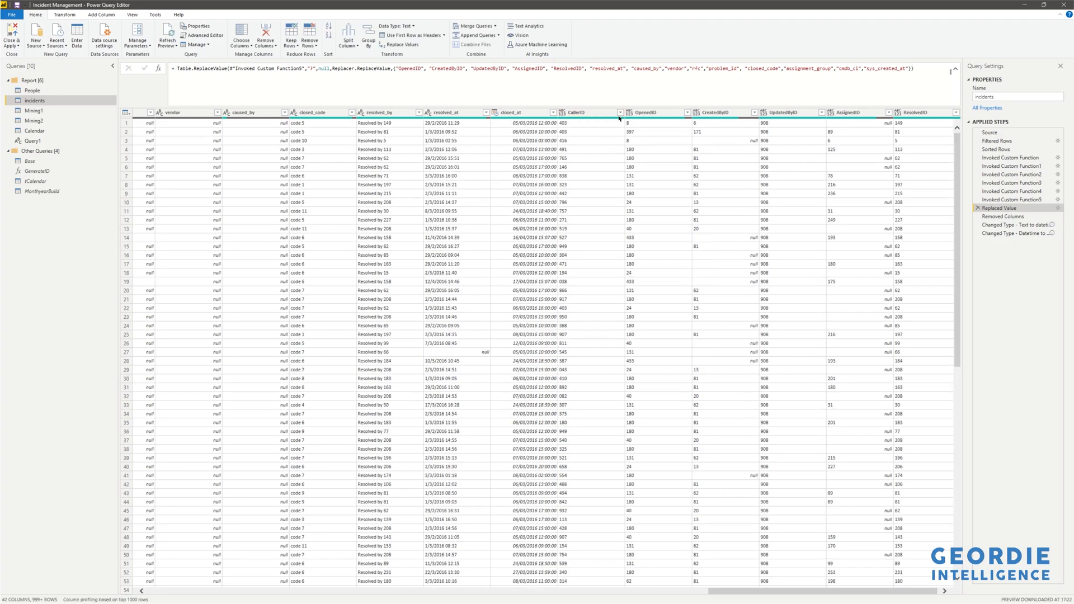
{"action": "left_click", "coordinate": [620, 112]}
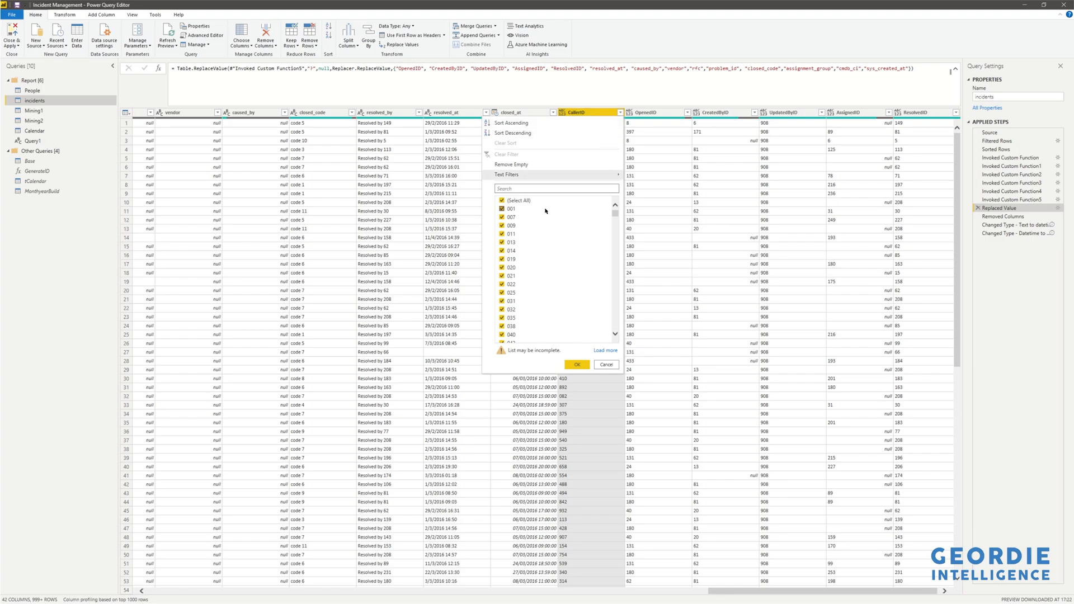
{"action": "left_click", "coordinate": [604, 351]}
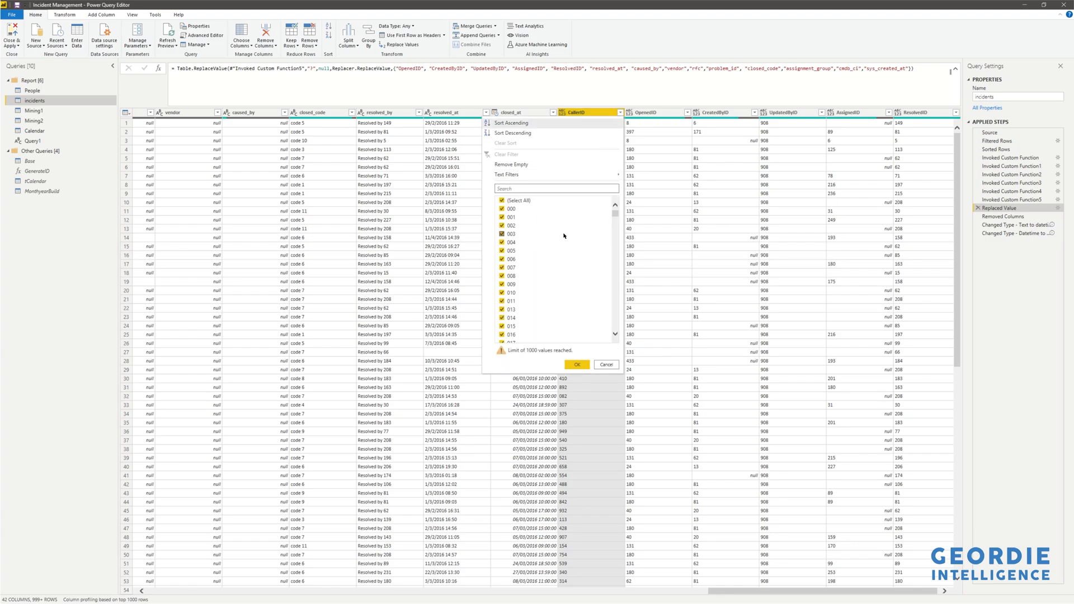
{"action": "scroll", "coordinate": [571, 298], "scroll_direction": "down", "scroll_amount": 20}
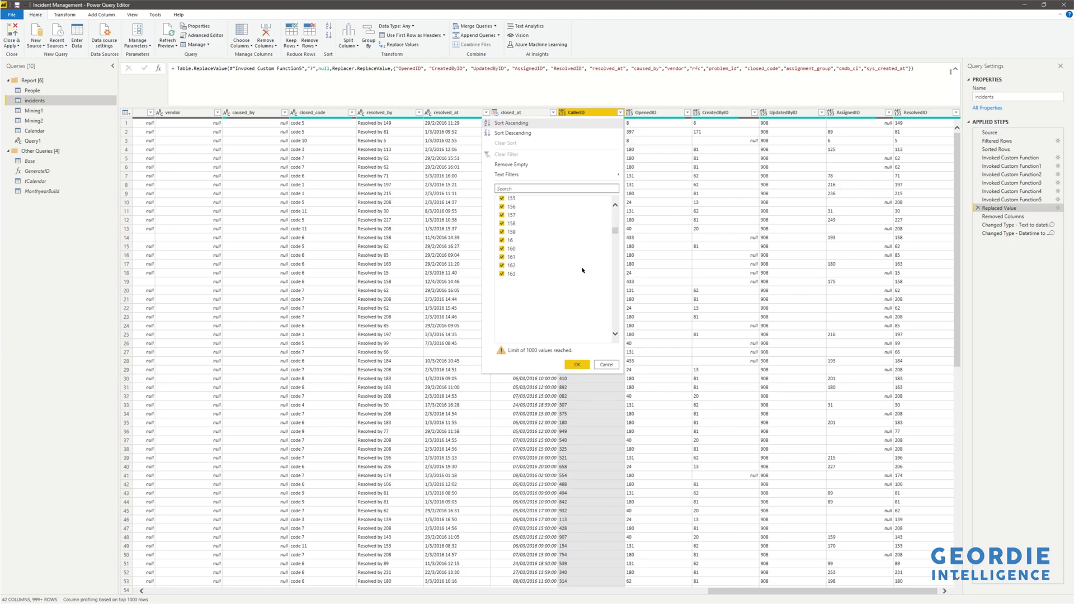
{"action": "scroll", "coordinate": [581, 268], "scroll_direction": "down", "scroll_amount": 20}
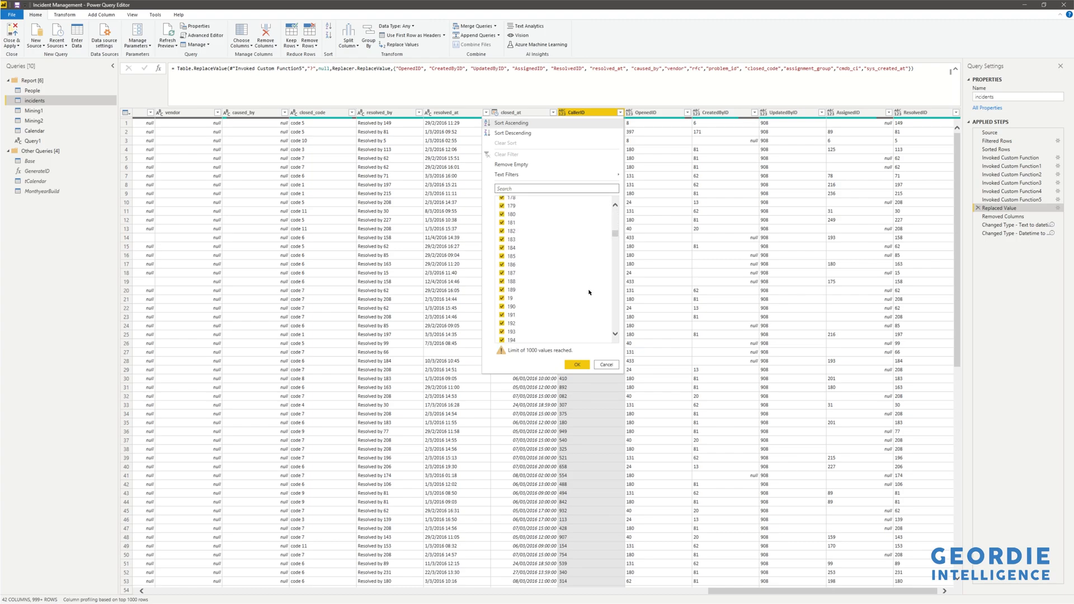
{"action": "left_click", "coordinate": [614, 368]}
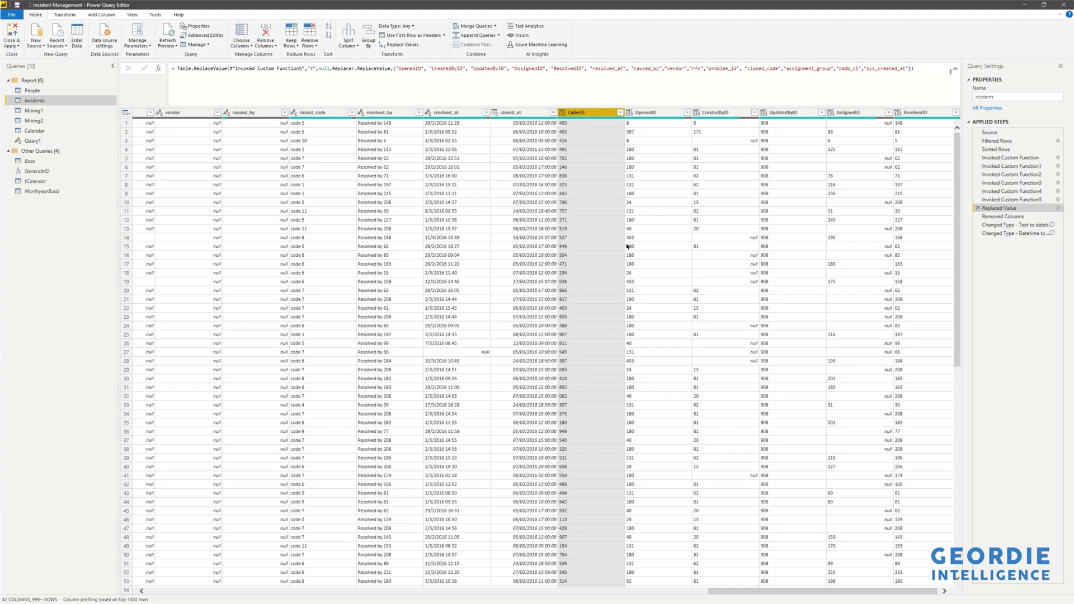
Add "CallerID" back to the end of the Replaced Value step's column list and commit the formula.
{"action": "left_click", "coordinate": [909, 68]}
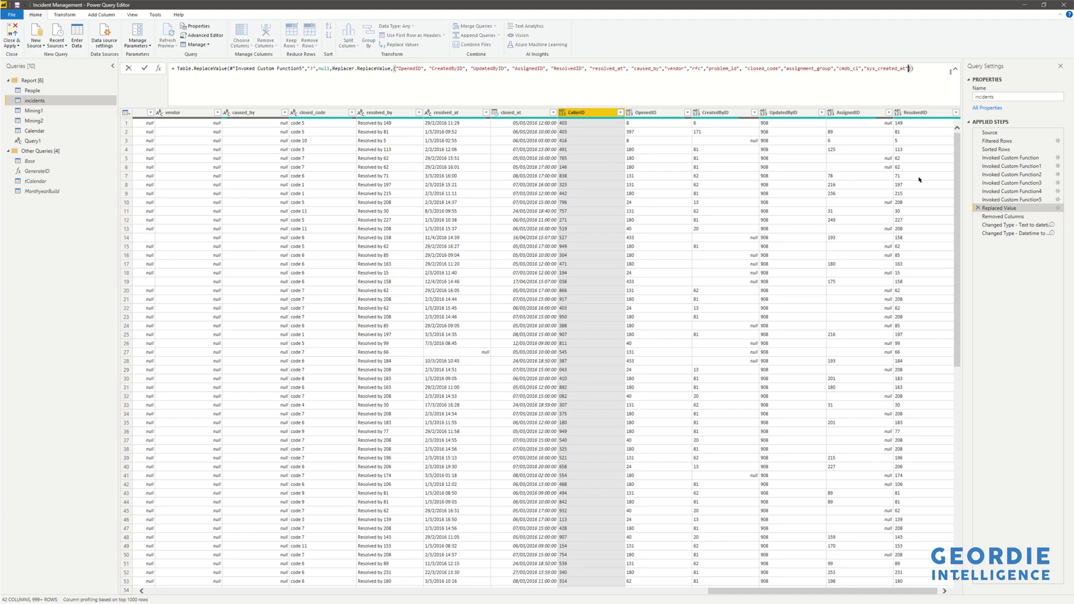
{"action": "type", "text": ","}
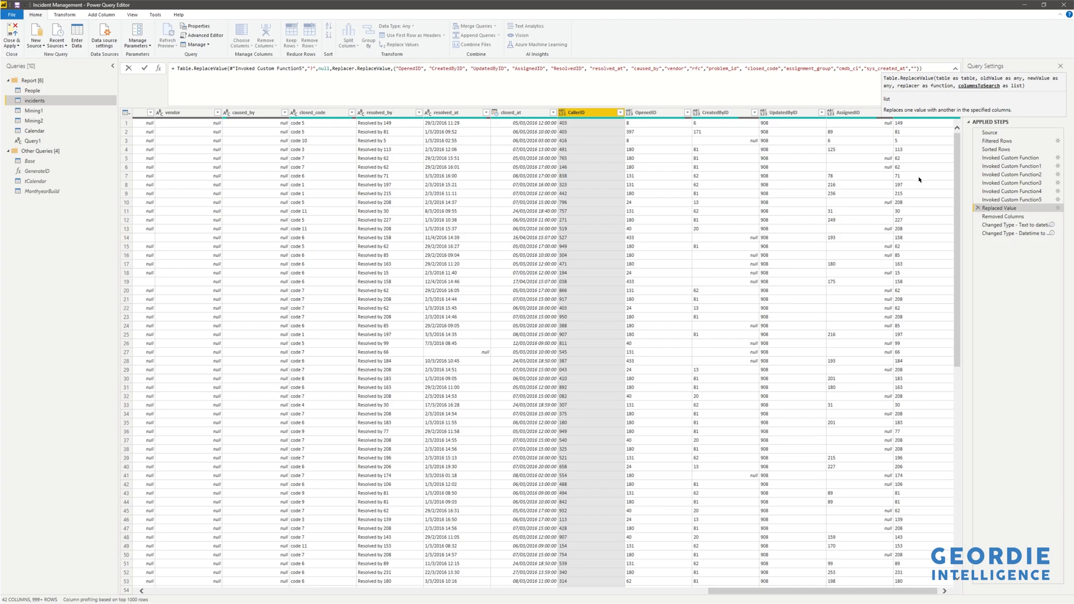
{"action": "type", "text": " \"CallerID\""}
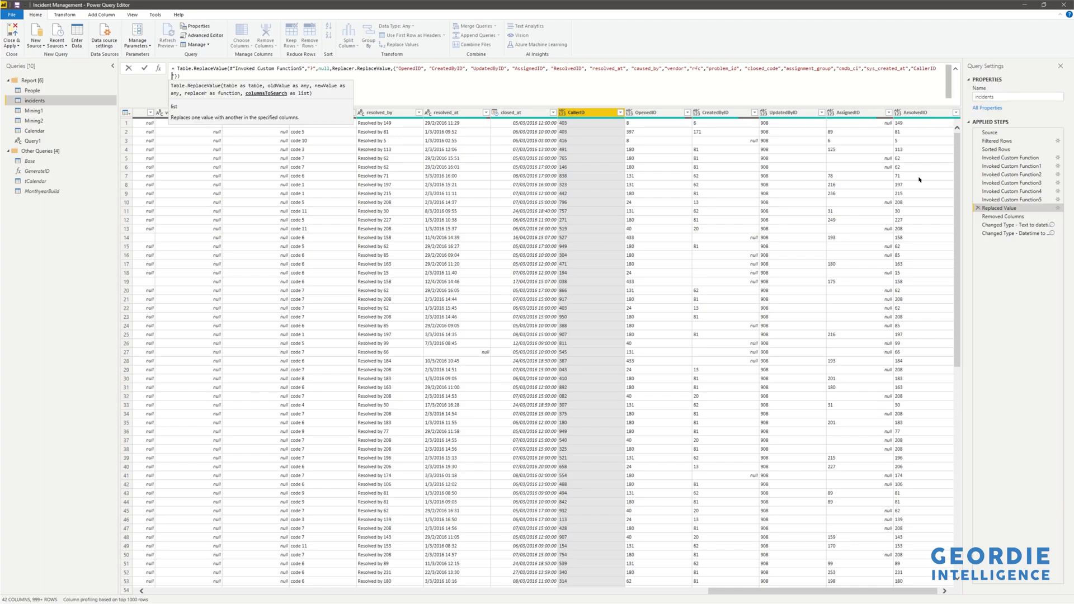
{"action": "key", "text": "BackSpace"}
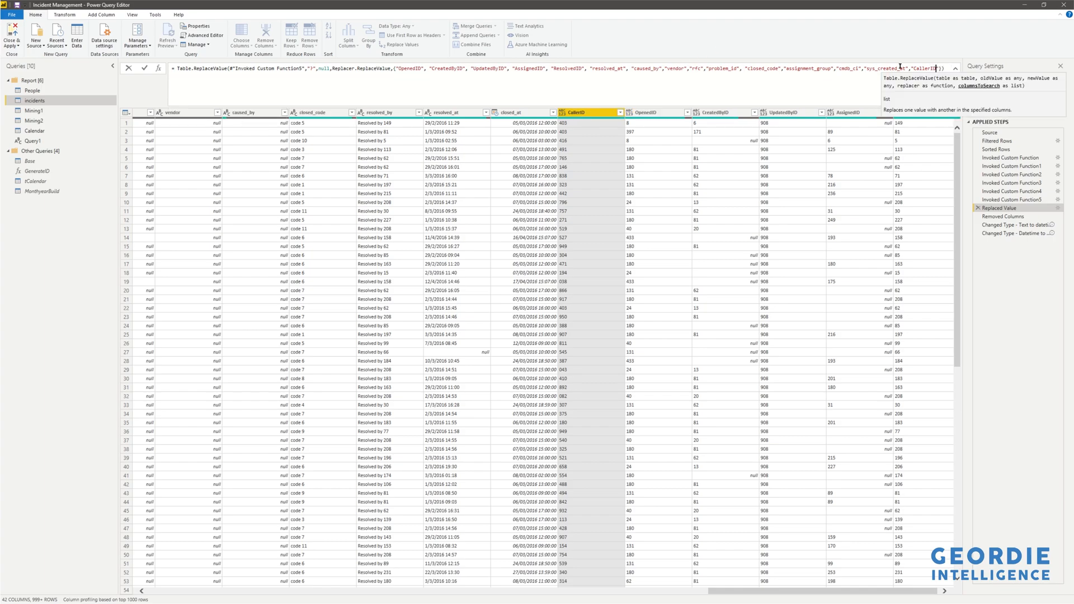
{"action": "left_click", "coordinate": [666, 93]}
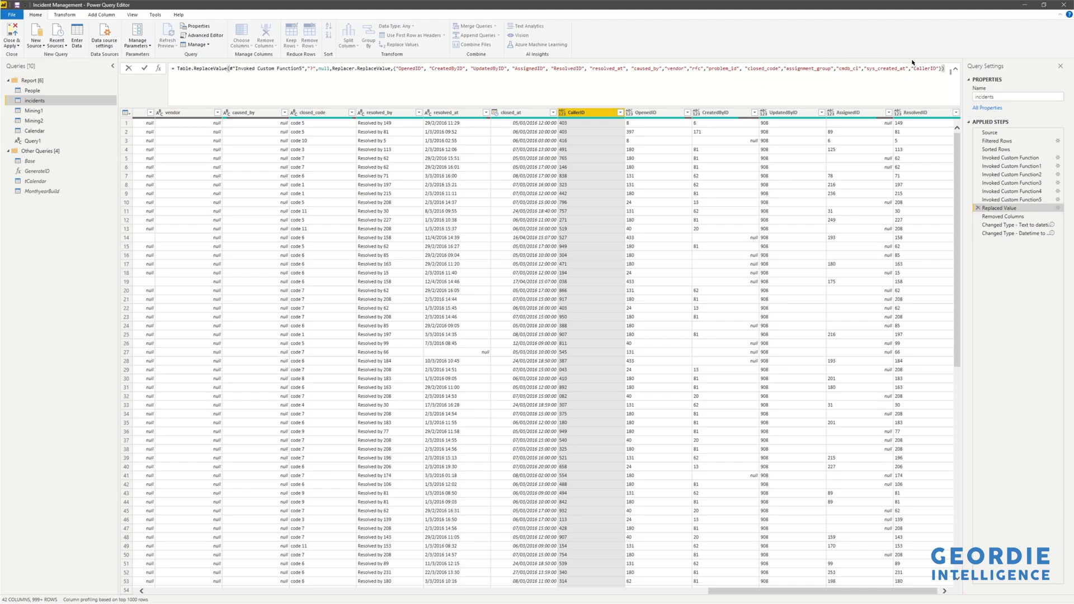
{"action": "key", "text": "Return"}
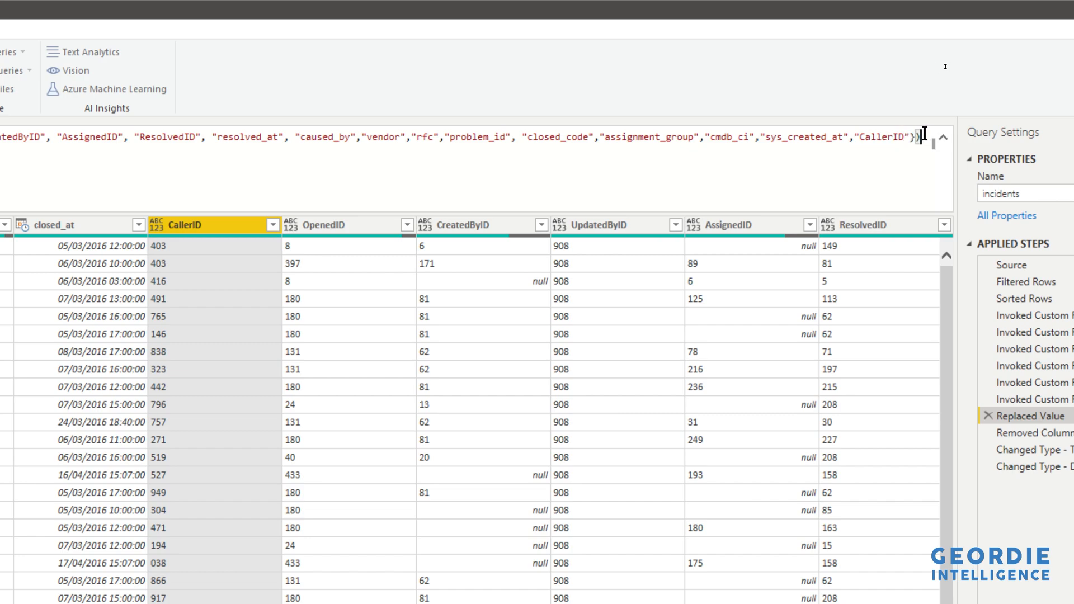
Step through the Removed Columns and both Changed Type steps, scrolling across the resulting columns.
{"action": "left_click", "coordinate": [912, 144]}
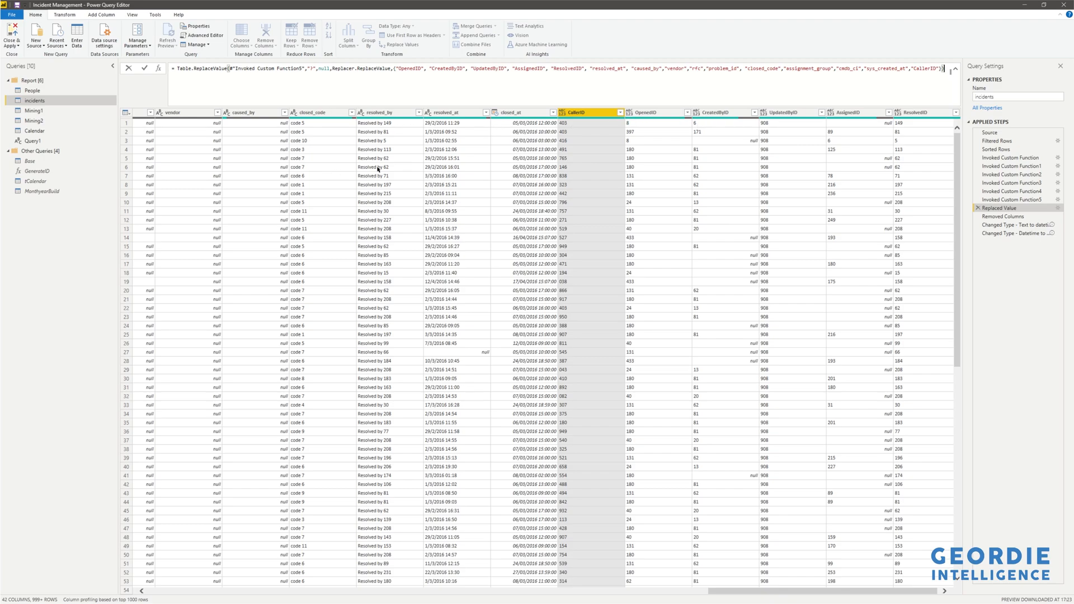
{"action": "left_click", "coordinate": [1007, 218]}
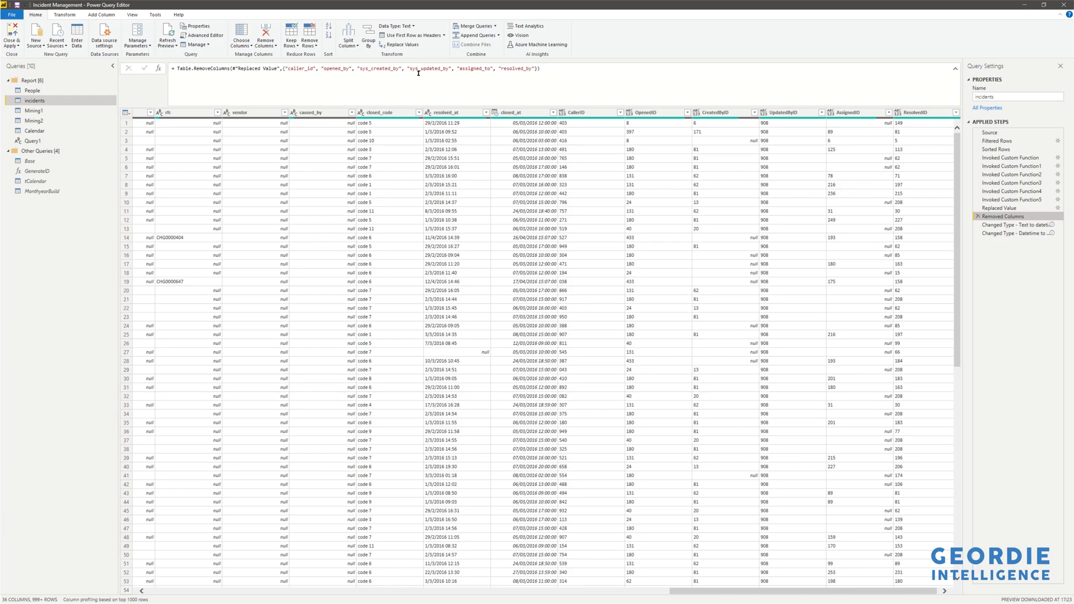
{"action": "mouse_move", "coordinate": [1013, 226]}
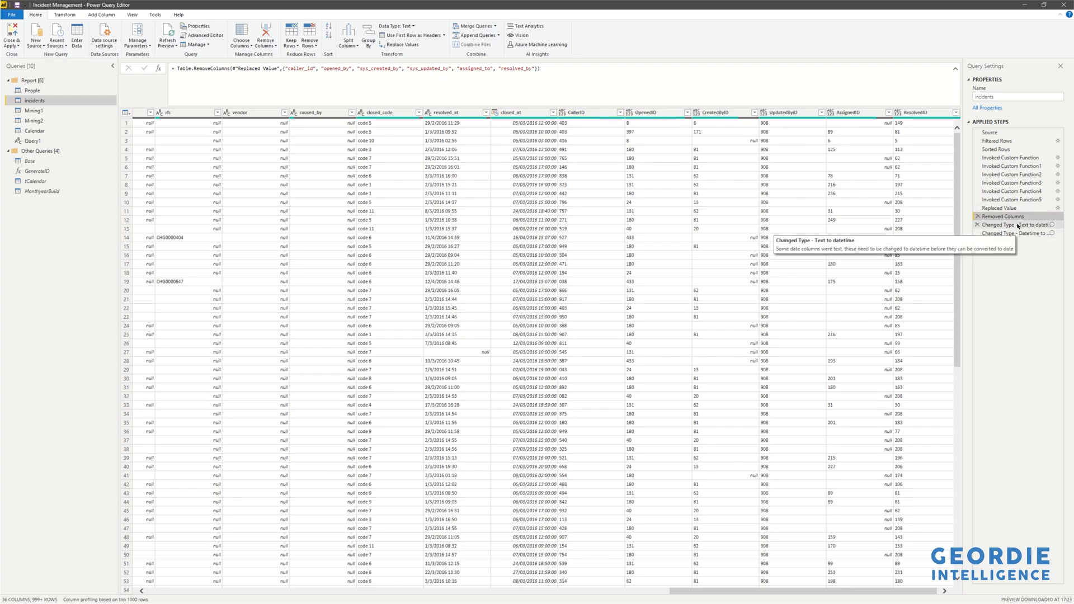
{"action": "left_click", "coordinate": [1018, 226]}
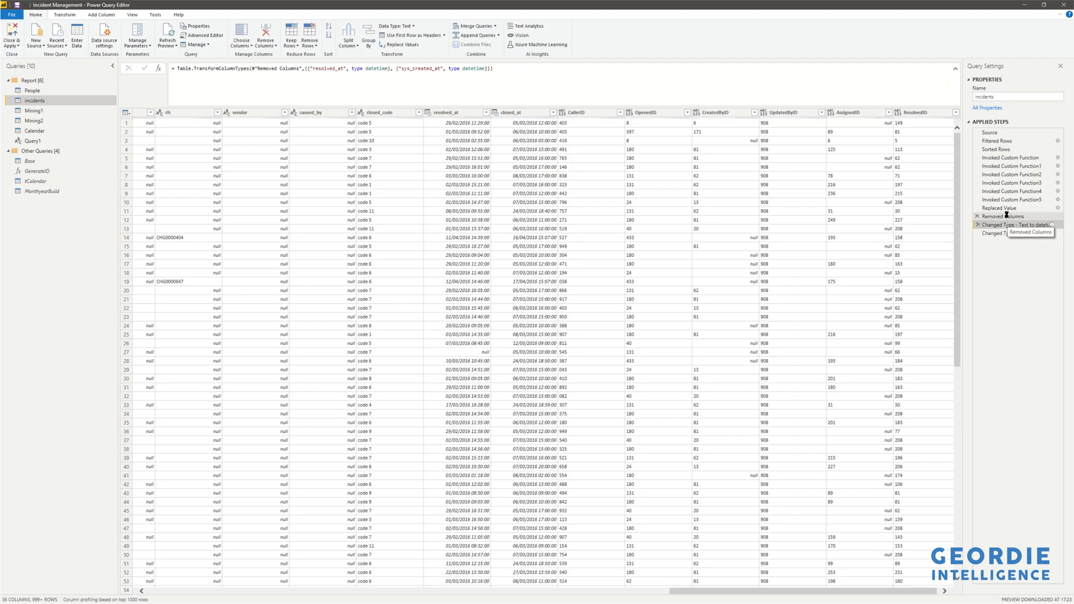
{"action": "left_click", "coordinate": [1006, 216]}
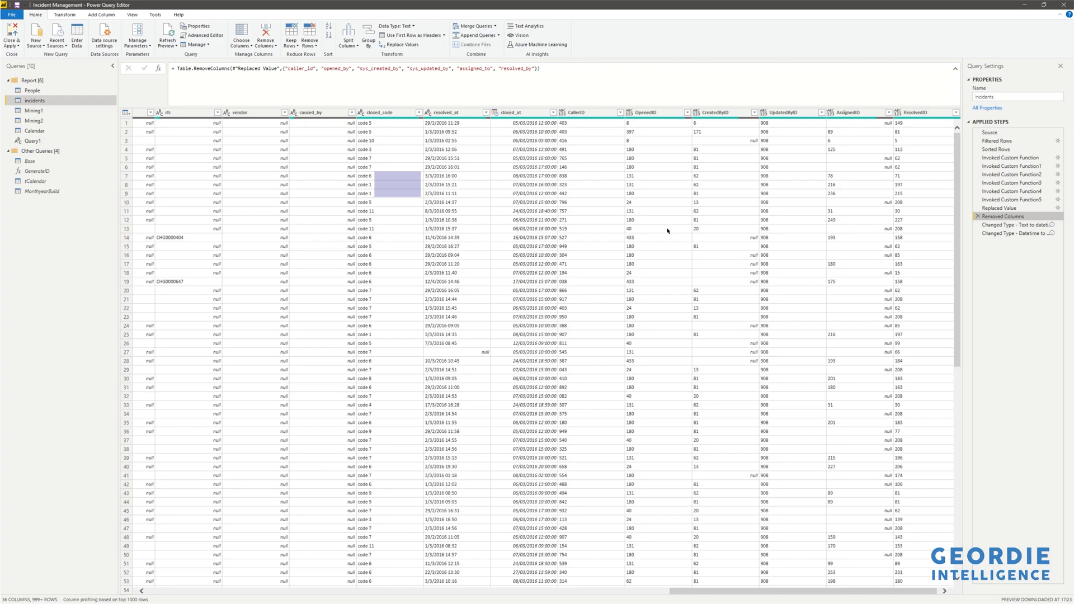
{"action": "left_click", "coordinate": [1005, 225]}
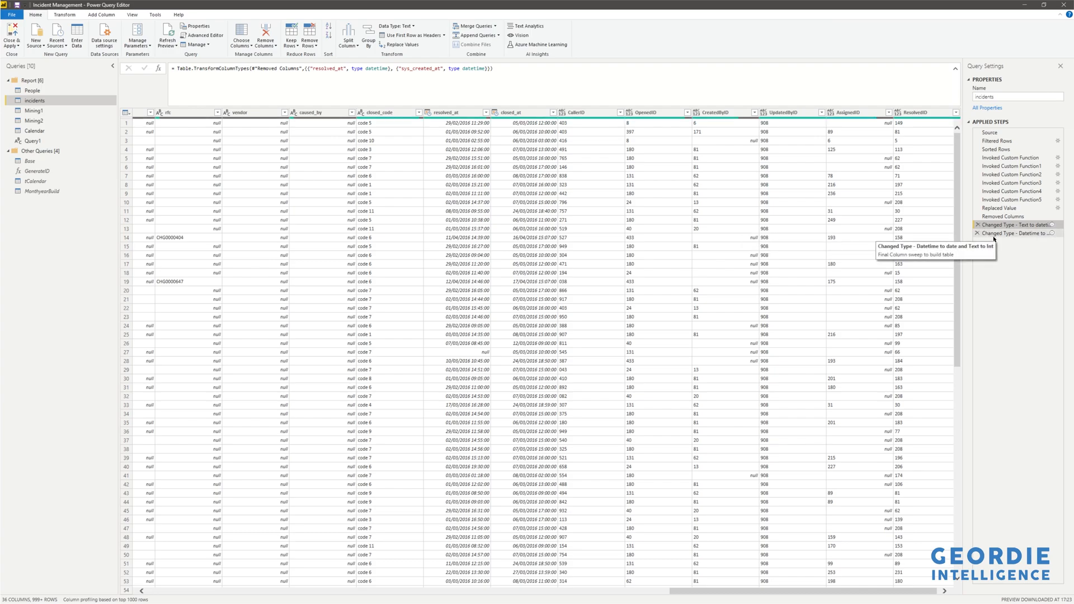
{"action": "left_click", "coordinate": [1012, 234]}
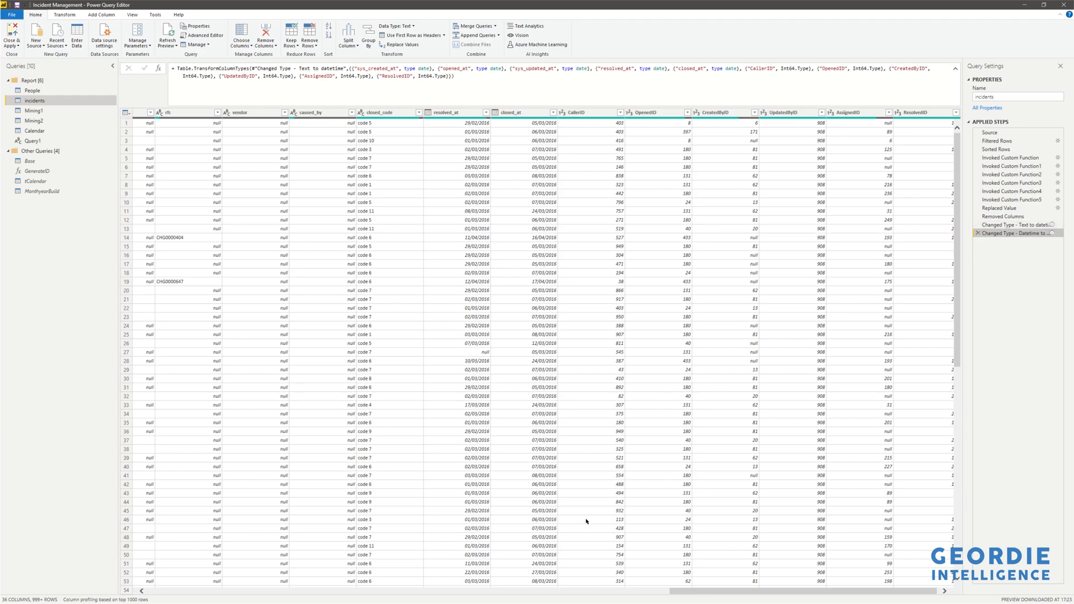
{"action": "left_click_drag", "start_coordinate": [706, 590], "coordinate": [285, 576]}
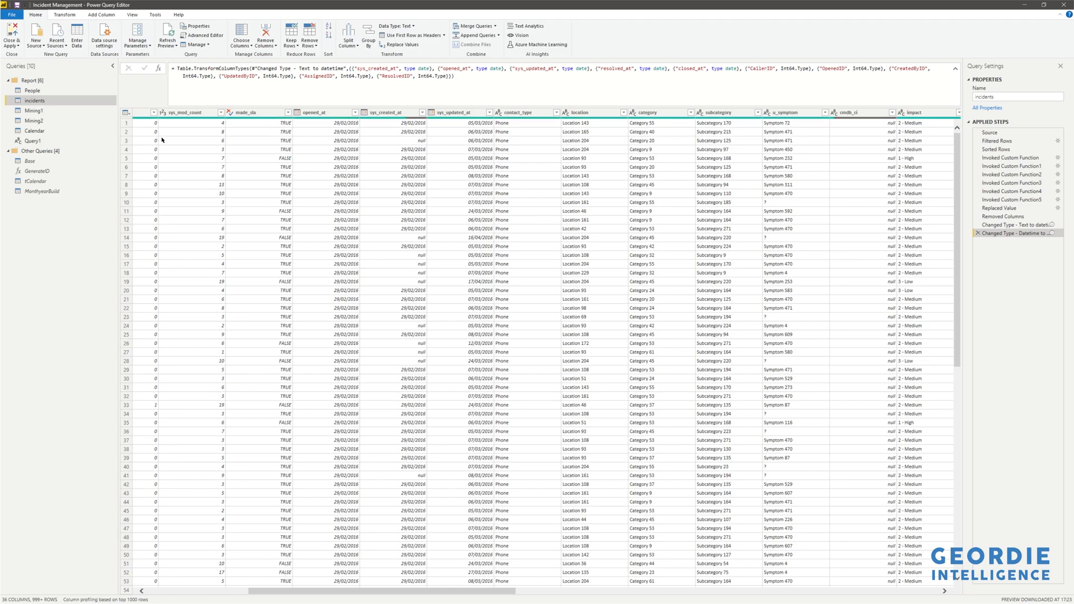
Close and apply the query changes, then review the model diagram and the Calendar table data.
{"action": "left_click", "coordinate": [18, 45]}
{"action": "left_click", "coordinate": [21, 54]}
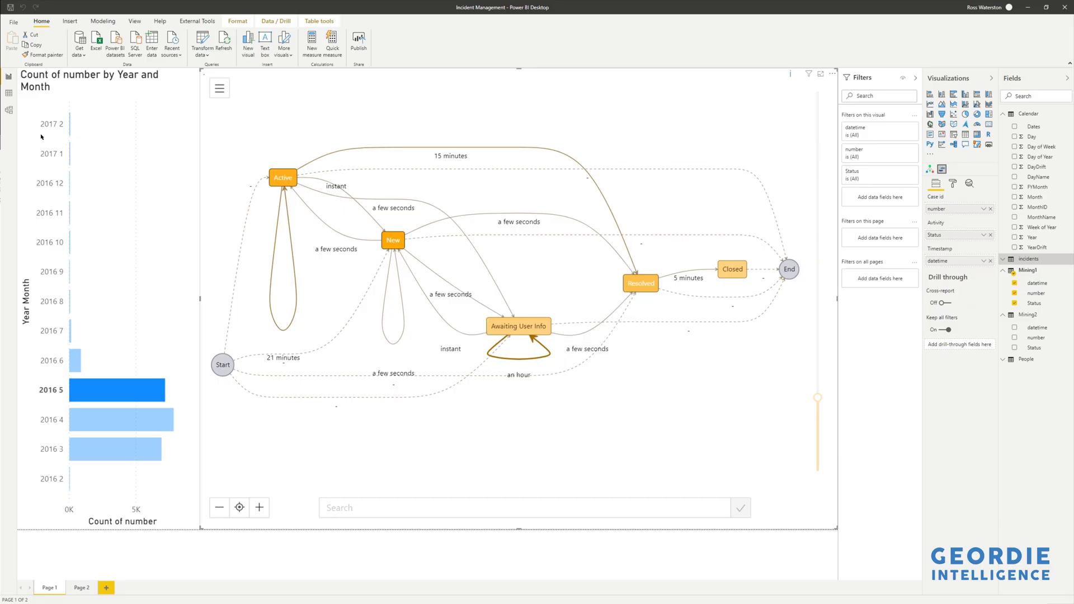
{"action": "left_click", "coordinate": [9, 111]}
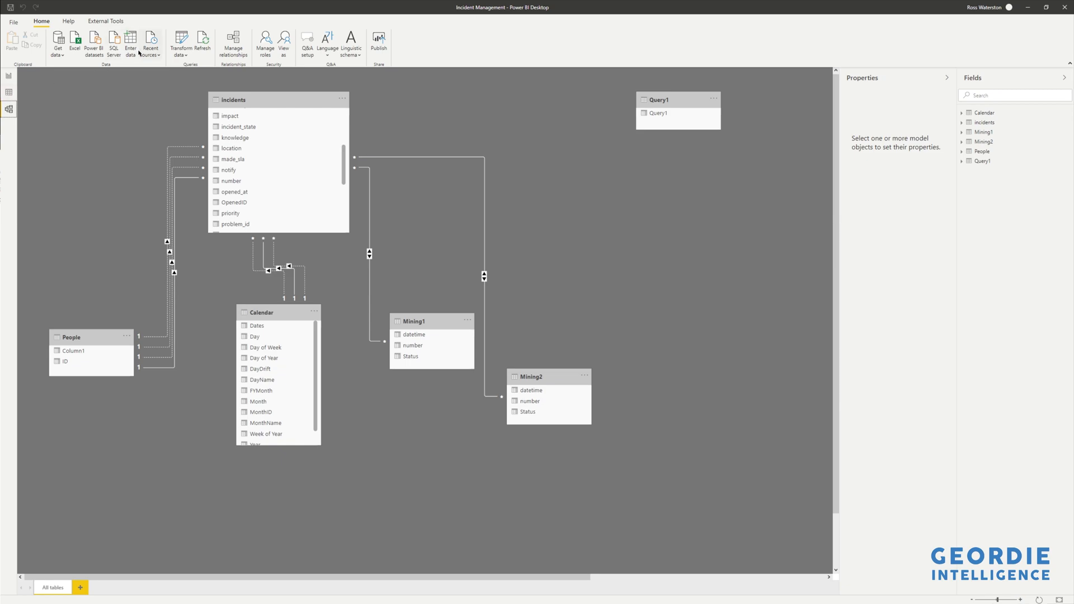
{"action": "left_click", "coordinate": [9, 92]}
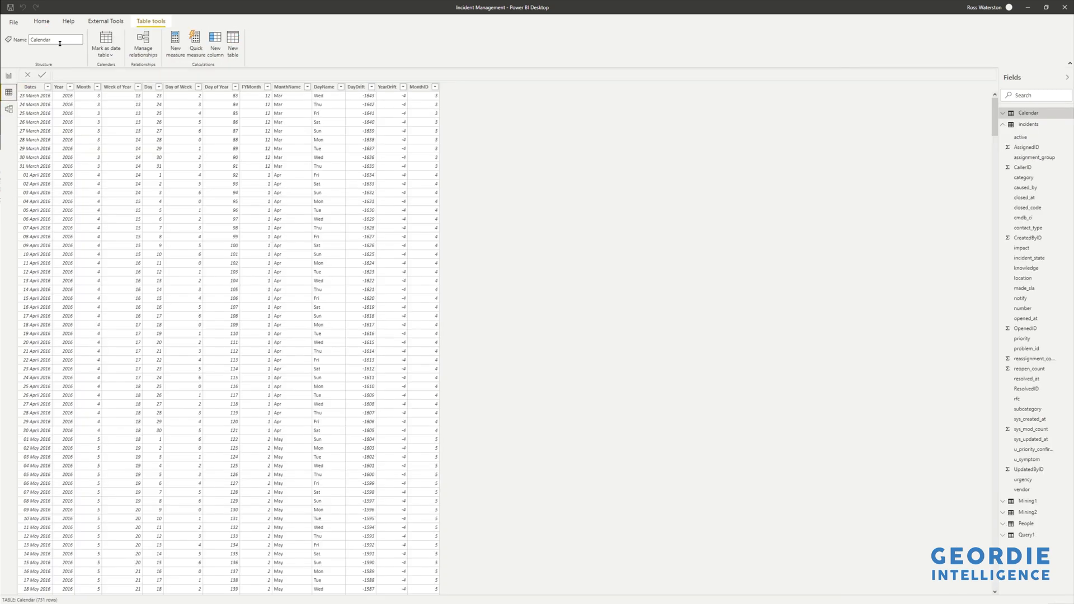
Reopen the Power Query Editor with Transform data.
{"action": "left_click", "coordinate": [42, 21]}
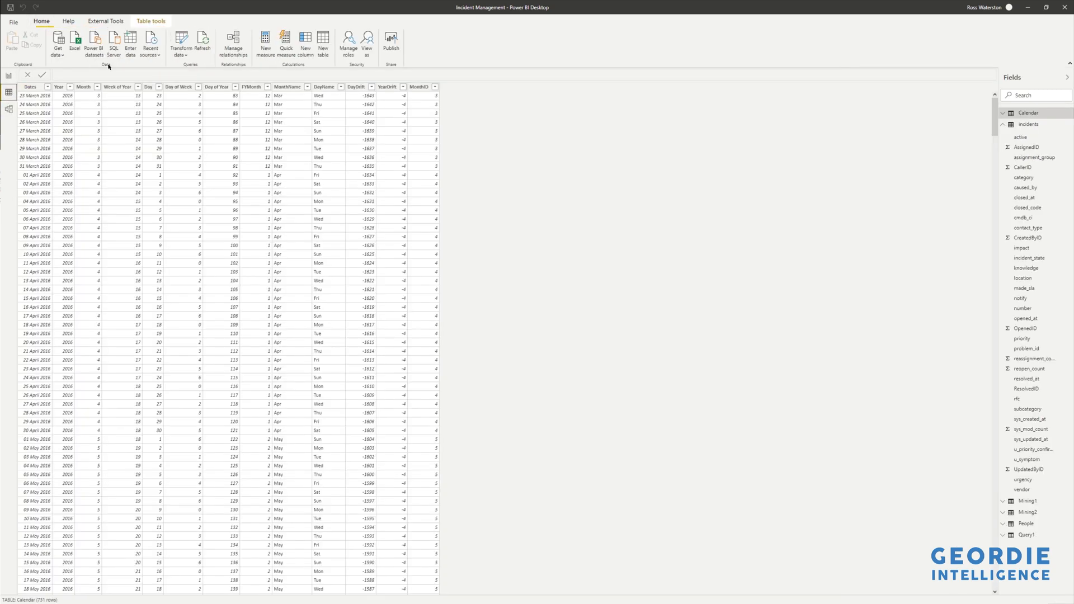
{"action": "left_click", "coordinate": [181, 54]}
{"action": "left_click", "coordinate": [200, 68]}
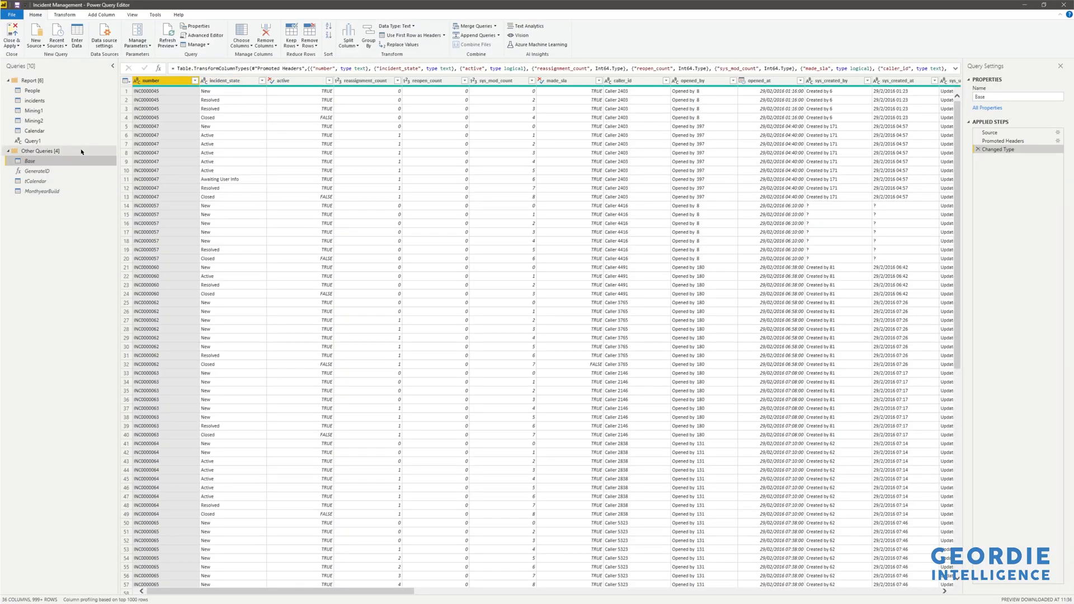
Open the Mining1 query and step through its Source, Removed Other Columns and Renamed Columns steps.
{"action": "left_click", "coordinate": [56, 111]}
{"action": "scroll", "coordinate": [795, 161], "scroll_direction": "down", "scroll_amount": 3}
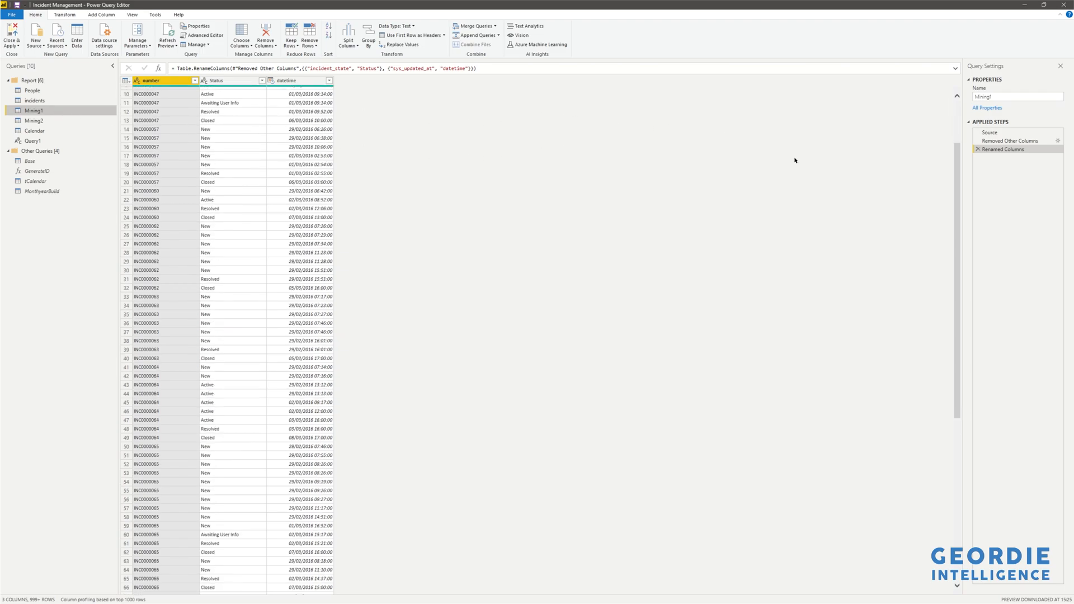
{"action": "left_click", "coordinate": [1016, 135]}
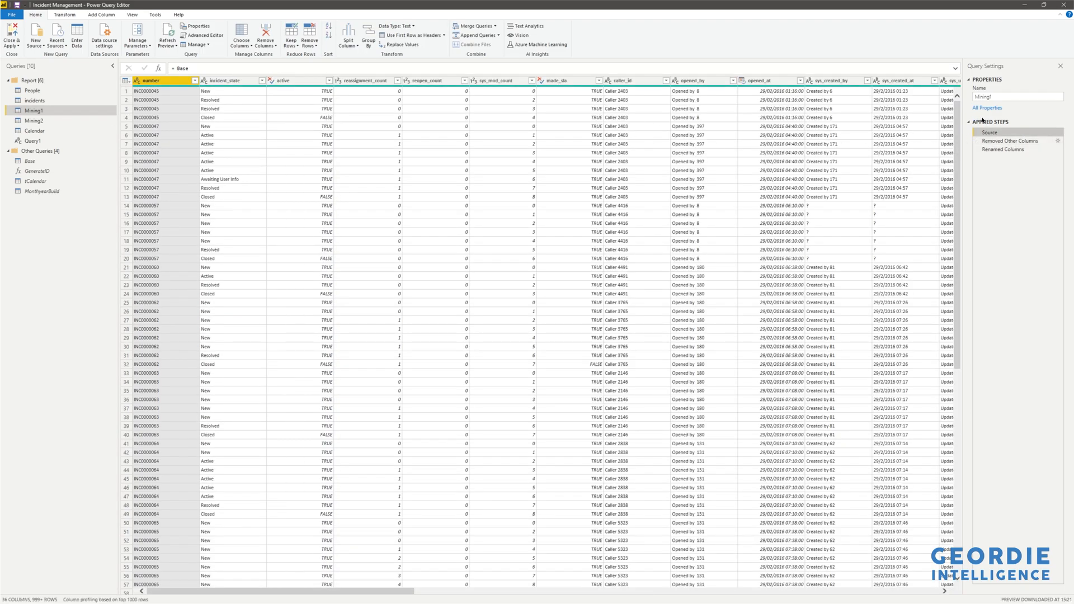
{"action": "left_click", "coordinate": [1023, 141]}
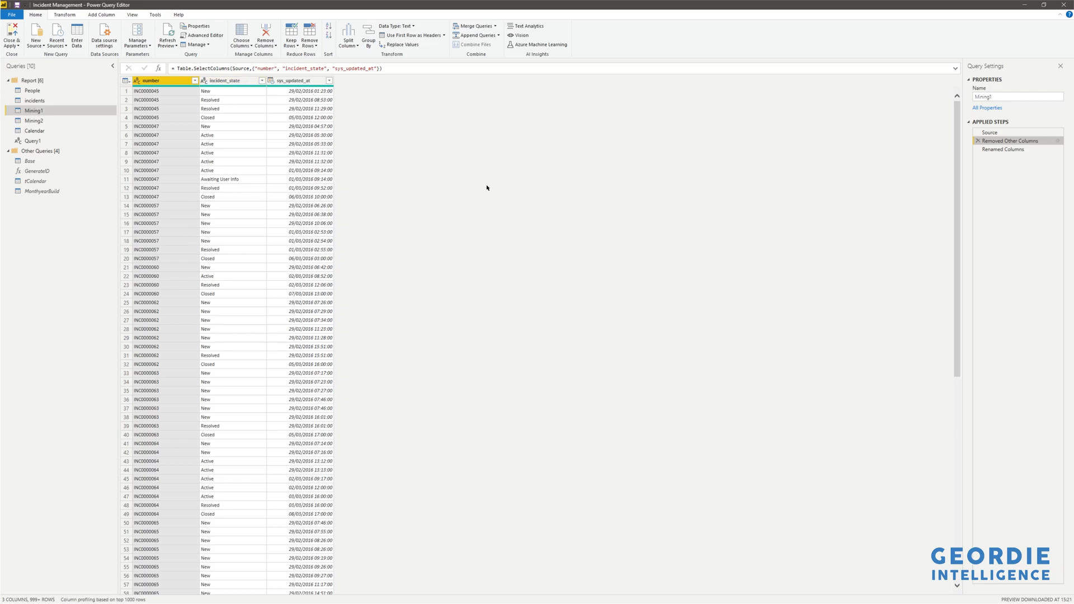
{"action": "left_click", "coordinate": [998, 150]}
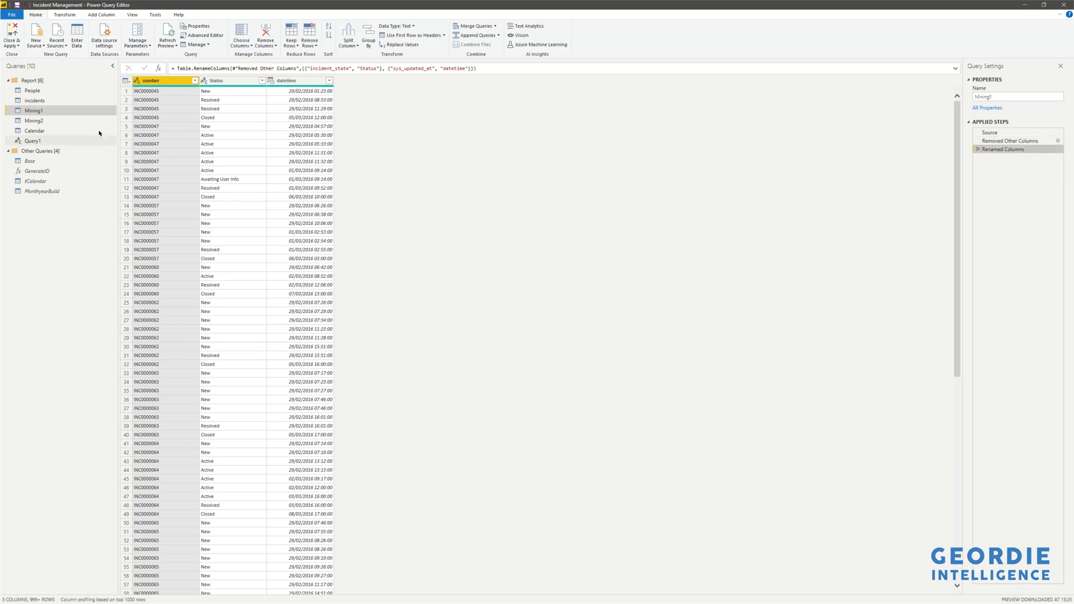
Open the Mining2 query and step through each applied step from Source to Renamed Columns1.
{"action": "left_click", "coordinate": [40, 124]}
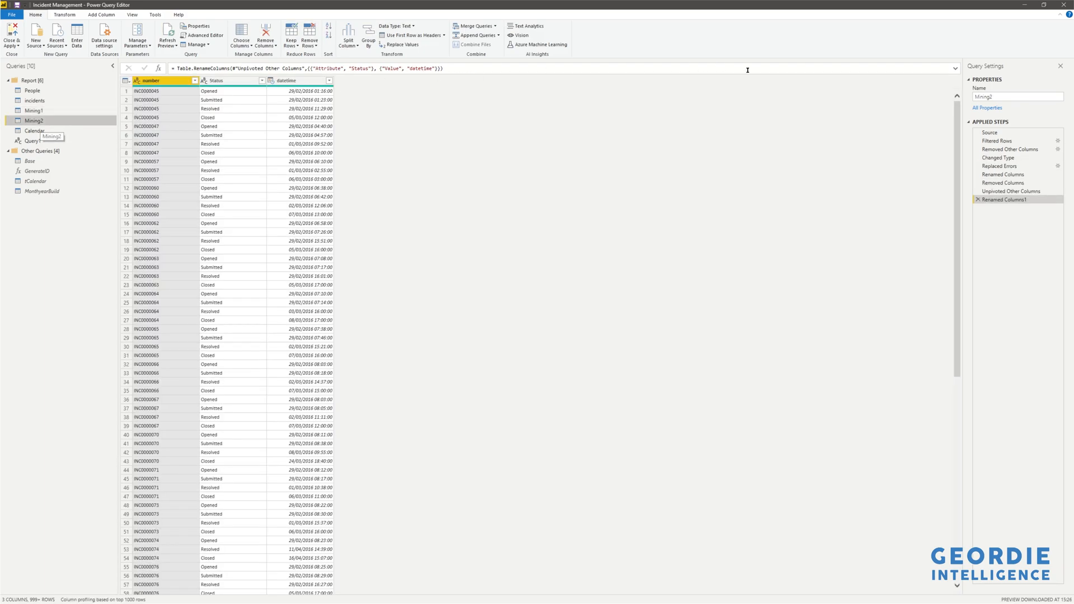
{"action": "left_click", "coordinate": [1024, 134]}
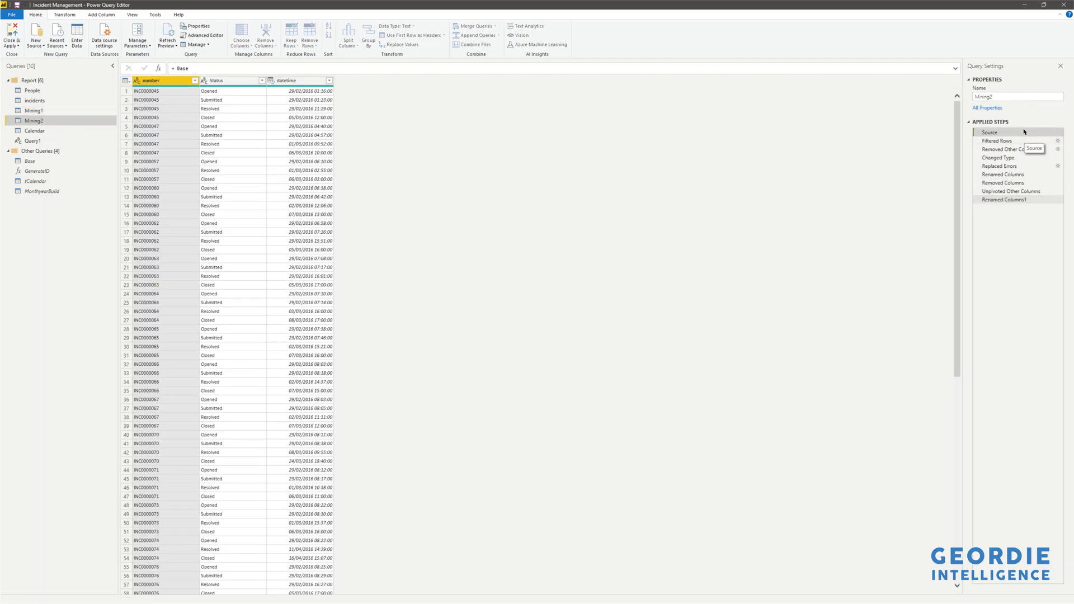
{"action": "left_click", "coordinate": [1024, 142]}
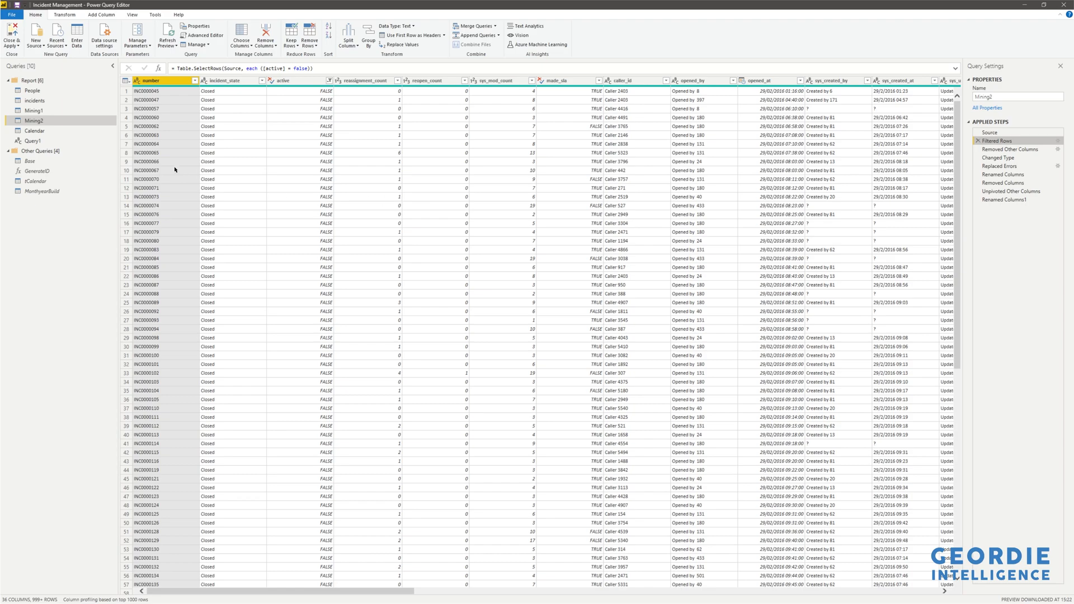
{"action": "left_click", "coordinate": [1026, 150]}
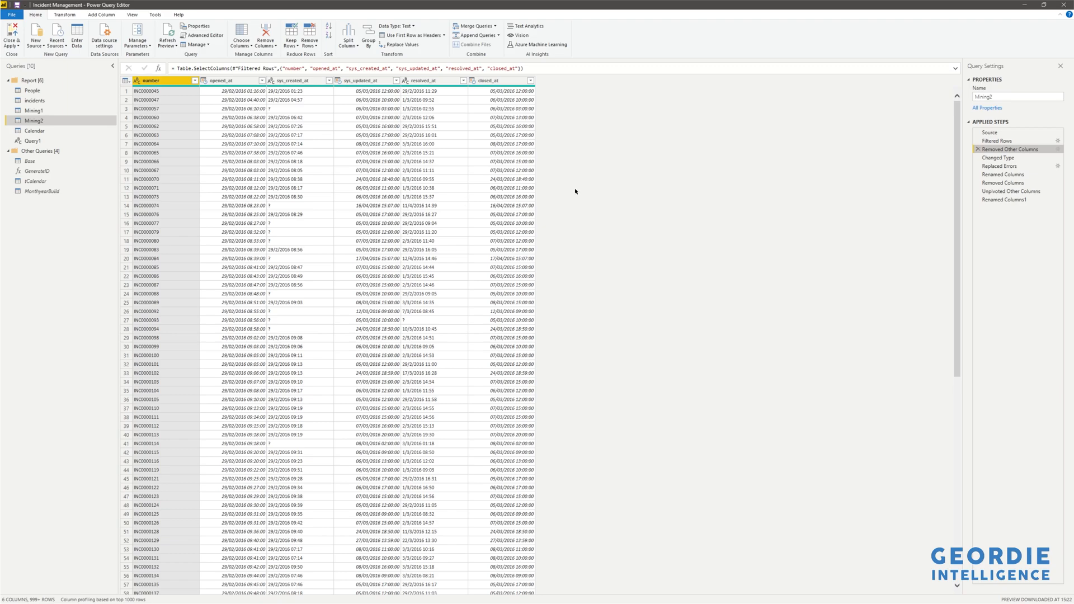
{"action": "left_click", "coordinate": [999, 159]}
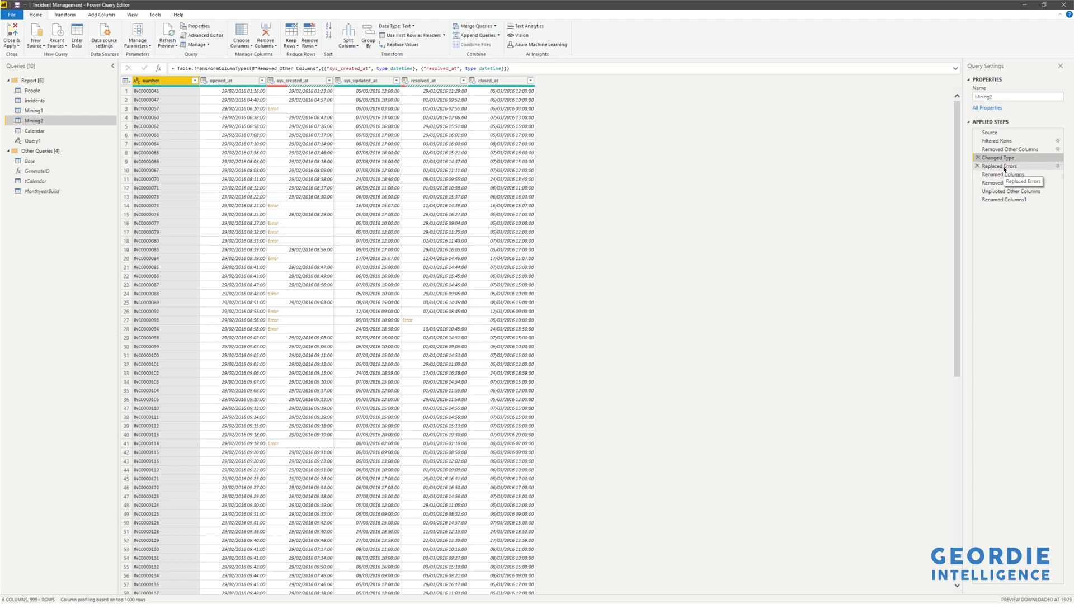
{"action": "left_click", "coordinate": [1002, 167]}
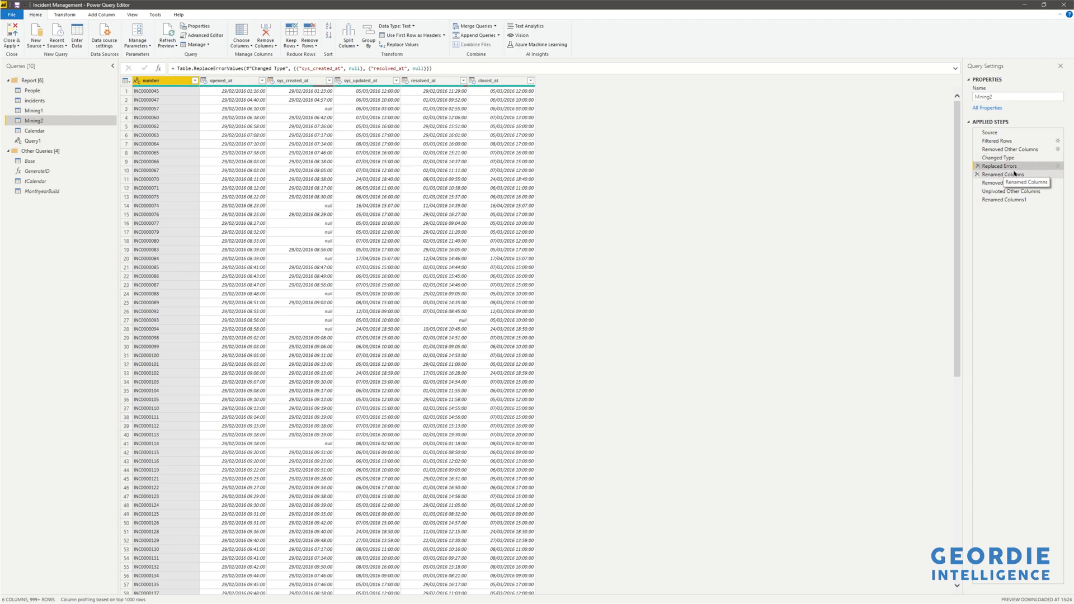
{"action": "left_click", "coordinate": [1014, 174]}
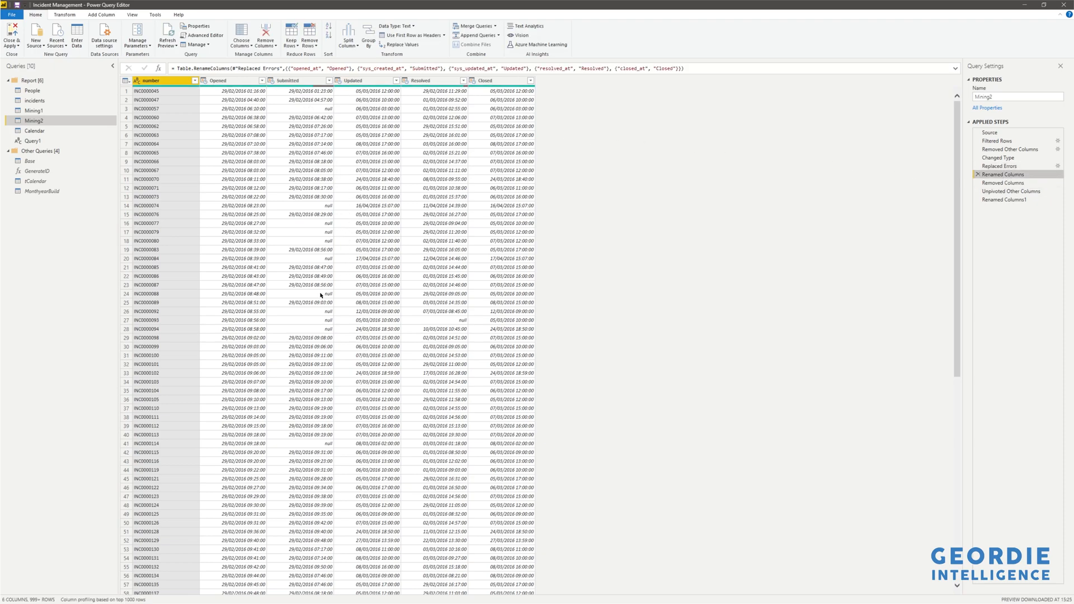
{"action": "left_click", "coordinate": [1011, 185]}
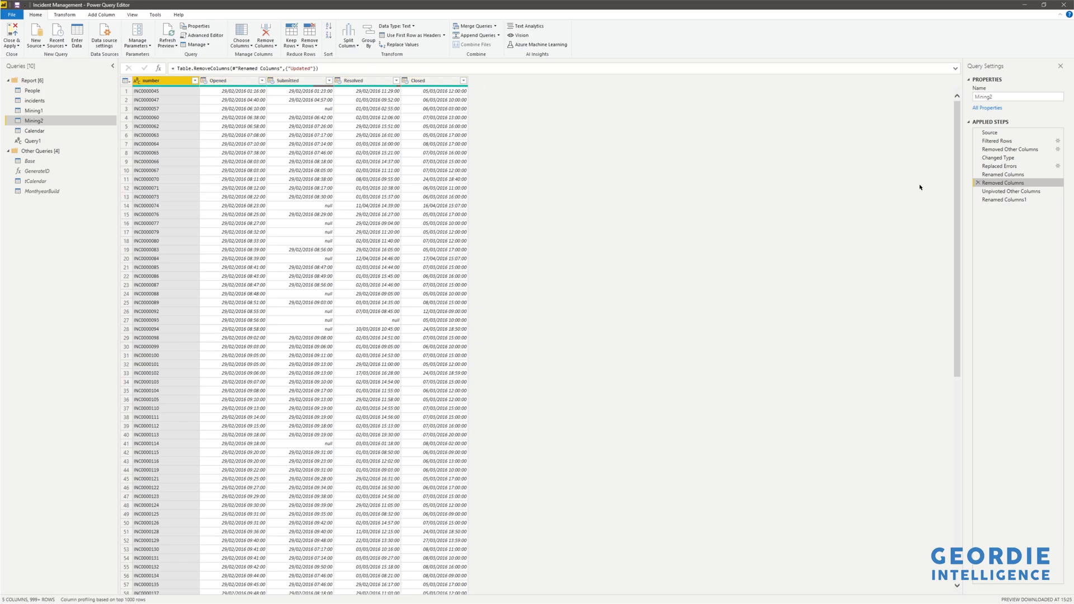
{"action": "left_click", "coordinate": [1022, 193]}
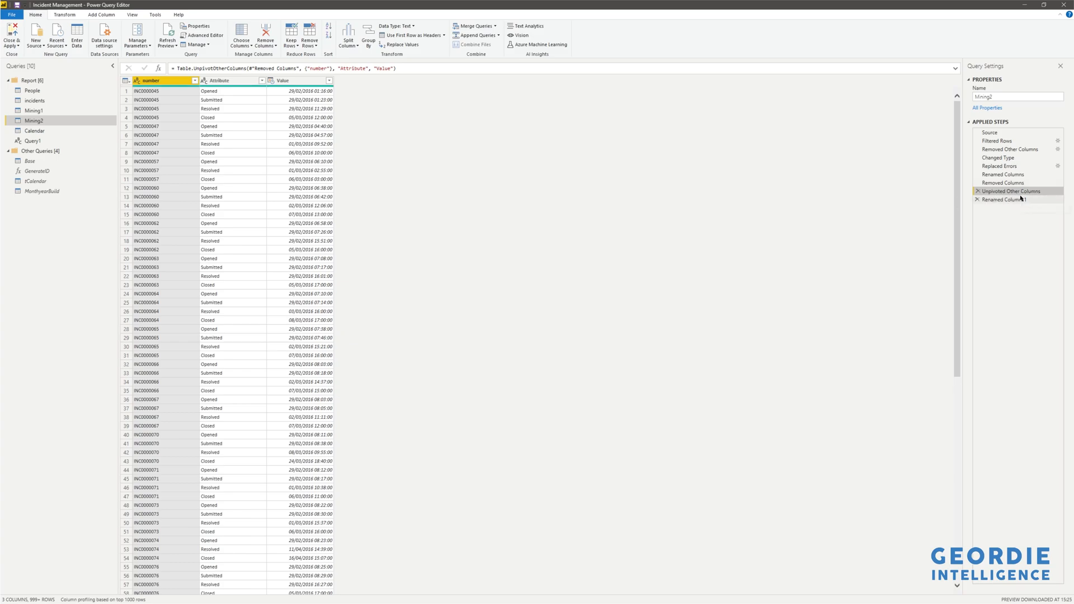
{"action": "left_click", "coordinate": [1019, 200]}
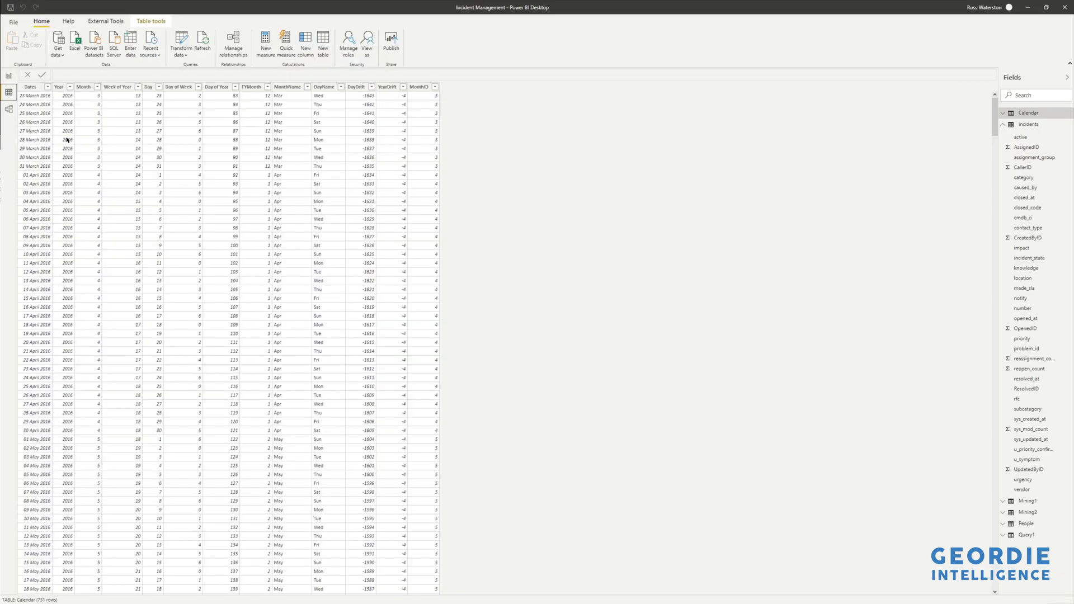
Return to the report view and switch between Page 1 and Page 2 to compare the two process mining visuals.
{"action": "left_click", "coordinate": [8, 75]}
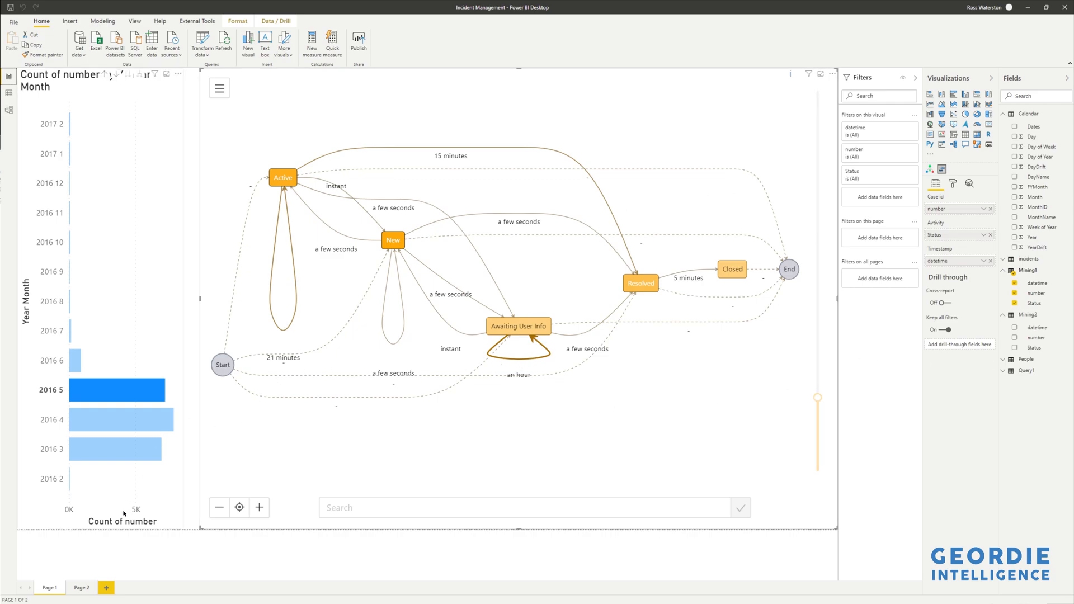
{"action": "left_click", "coordinate": [82, 588]}
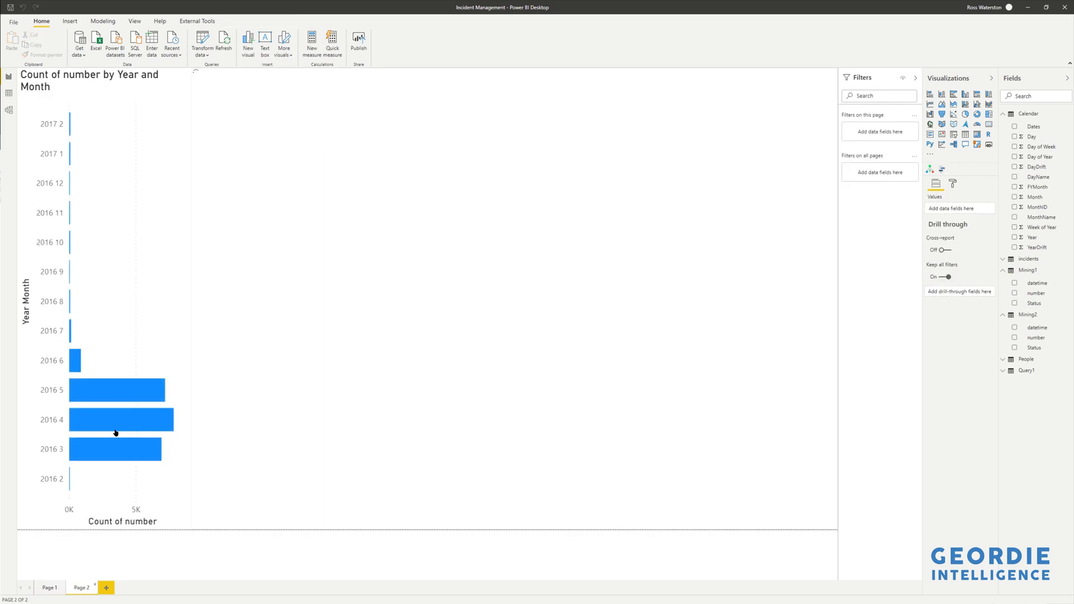
{"action": "left_click", "coordinate": [162, 419]}
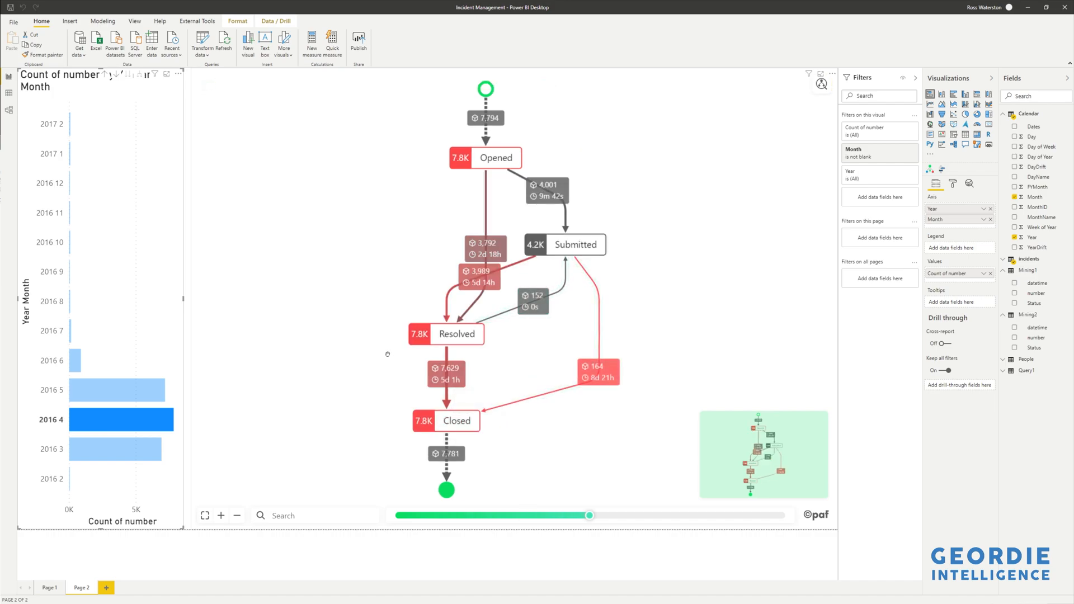
{"action": "left_click", "coordinate": [138, 419]}
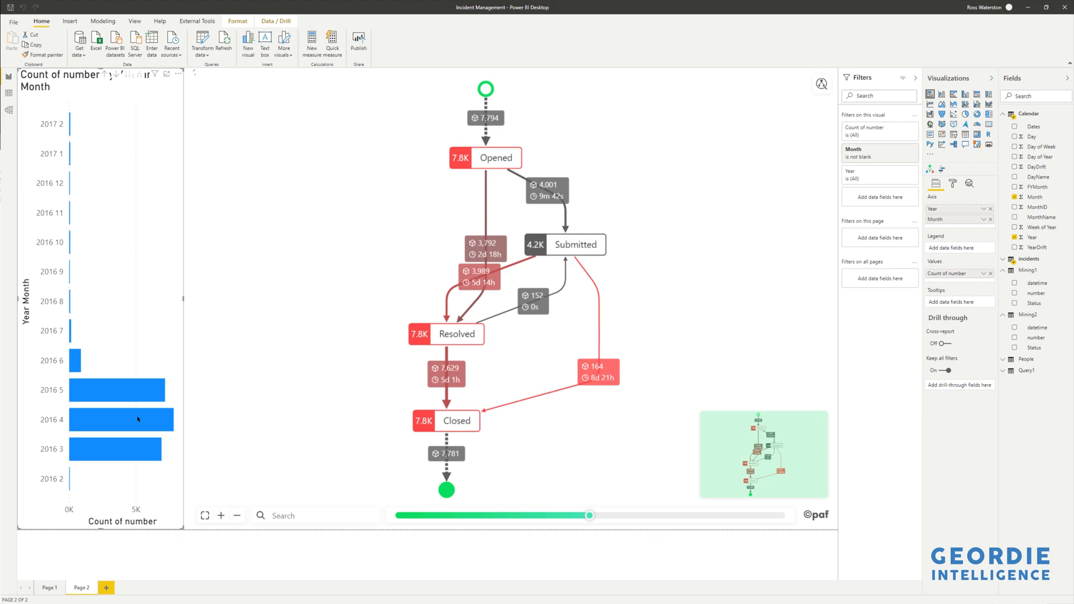
{"action": "left_click", "coordinate": [51, 587]}
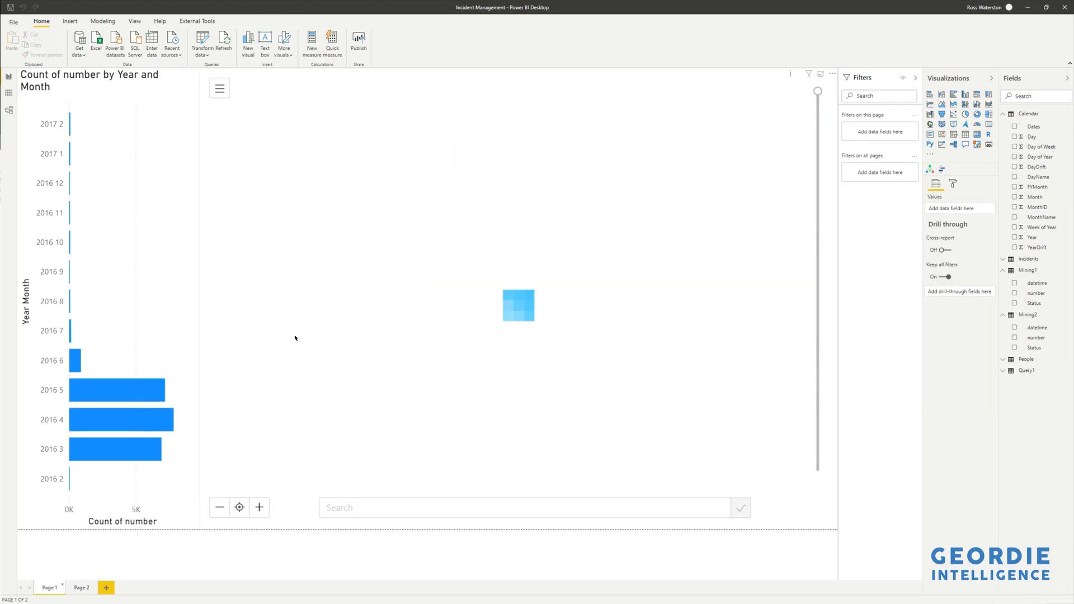
{"action": "mouse_move", "coordinate": [792, 76]}
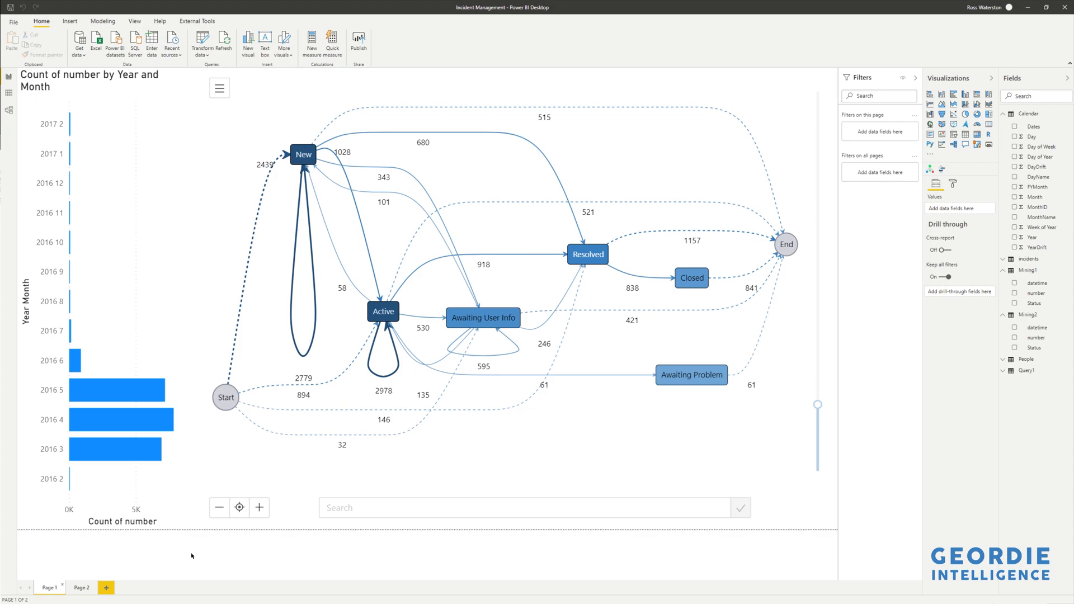
{"action": "left_click", "coordinate": [82, 588]}
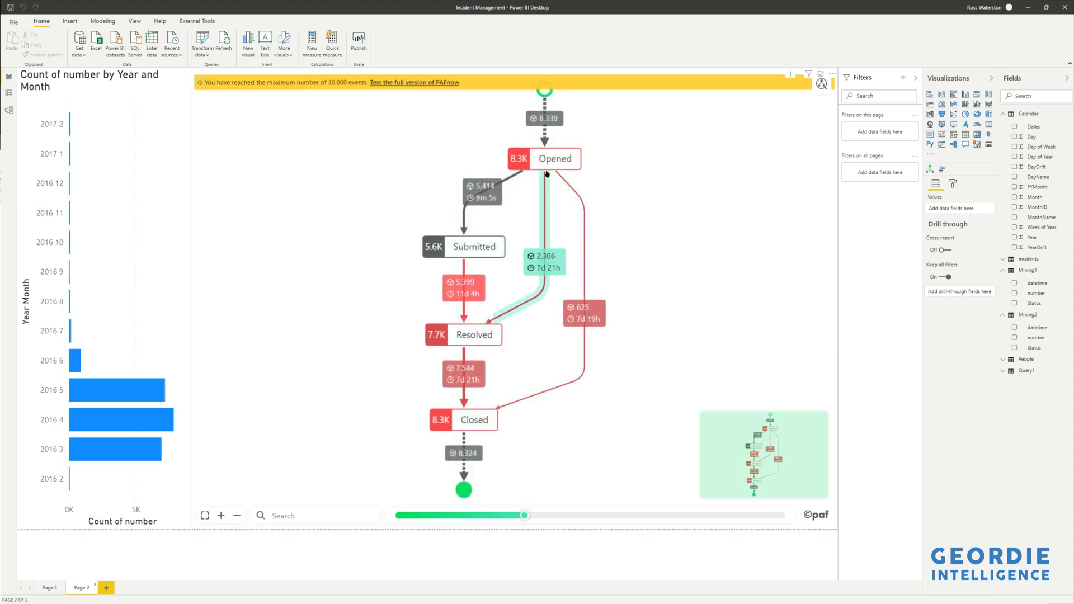
Cross-filter the Page 2 process map by selecting the 2016 5, 2016 4 and 2016 3 bars in turn.
{"action": "left_click", "coordinate": [123, 390]}
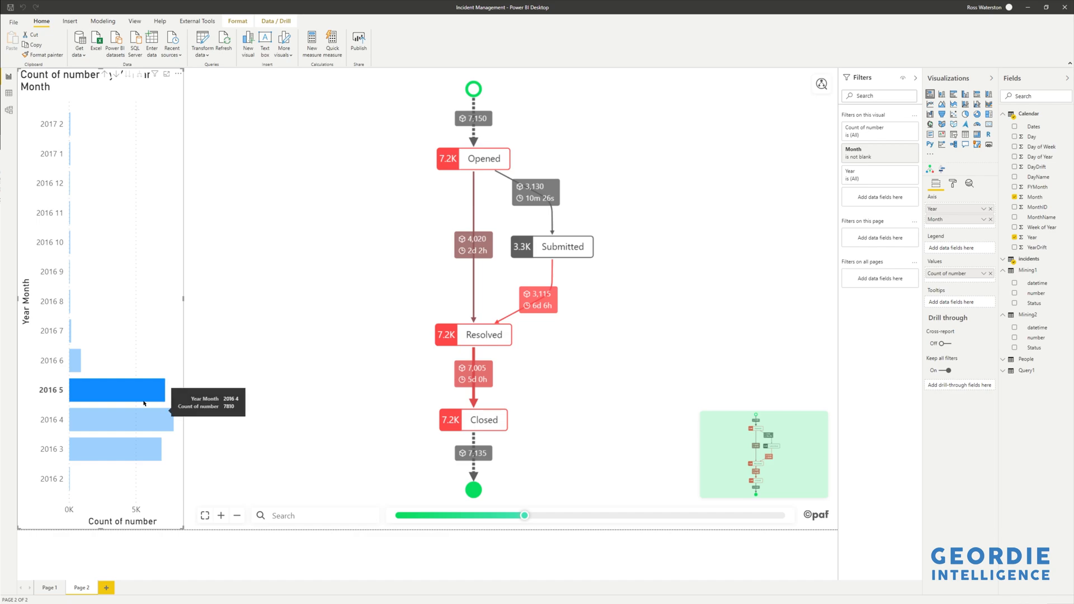
{"action": "left_click", "coordinate": [128, 414]}
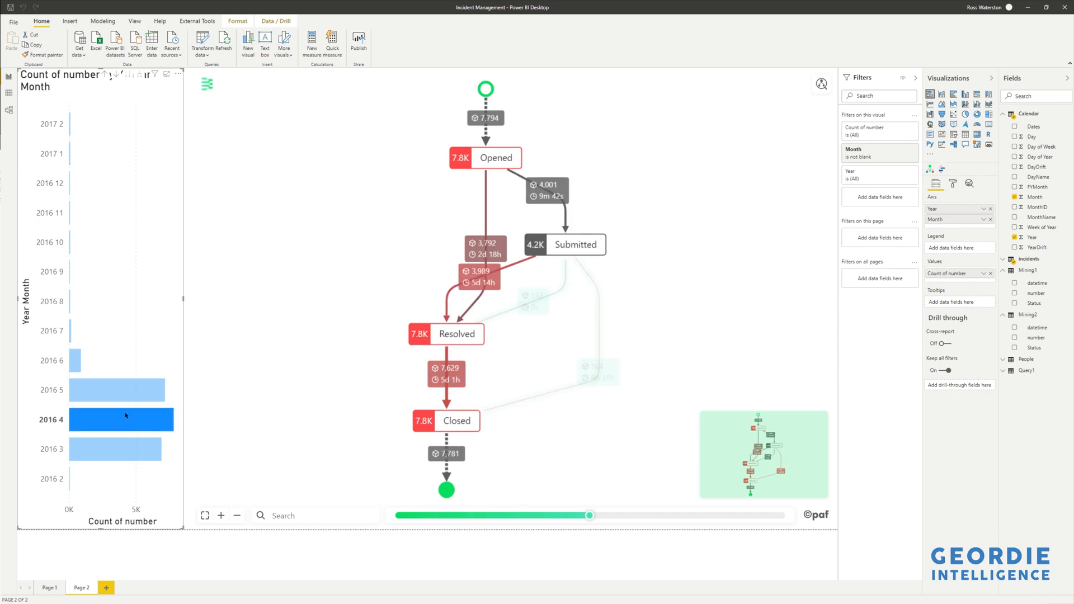
{"action": "mouse_move", "coordinate": [129, 442]}
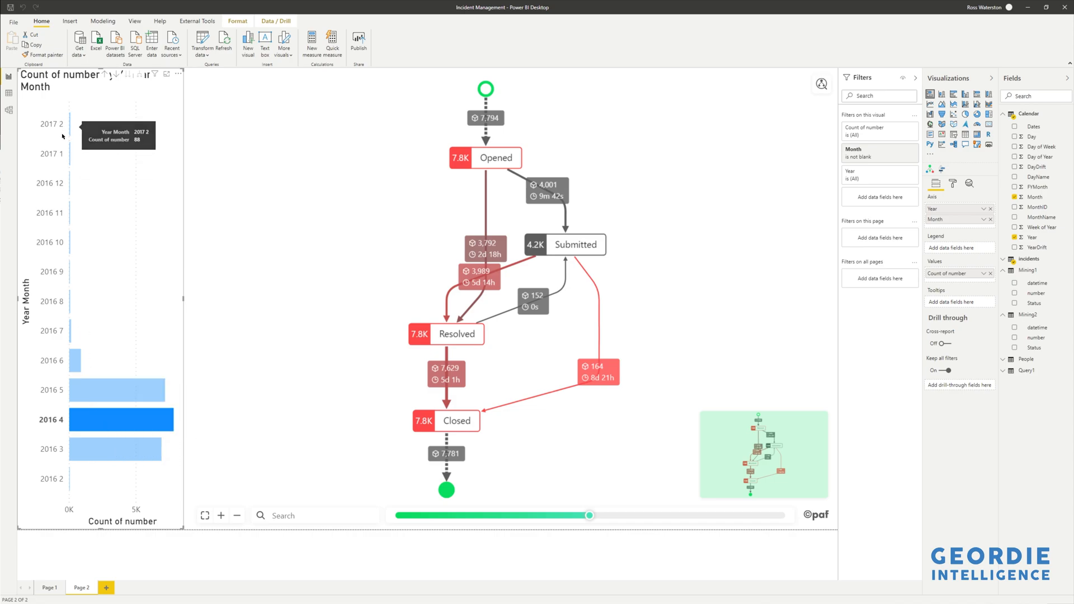
{"action": "left_click", "coordinate": [97, 455]}
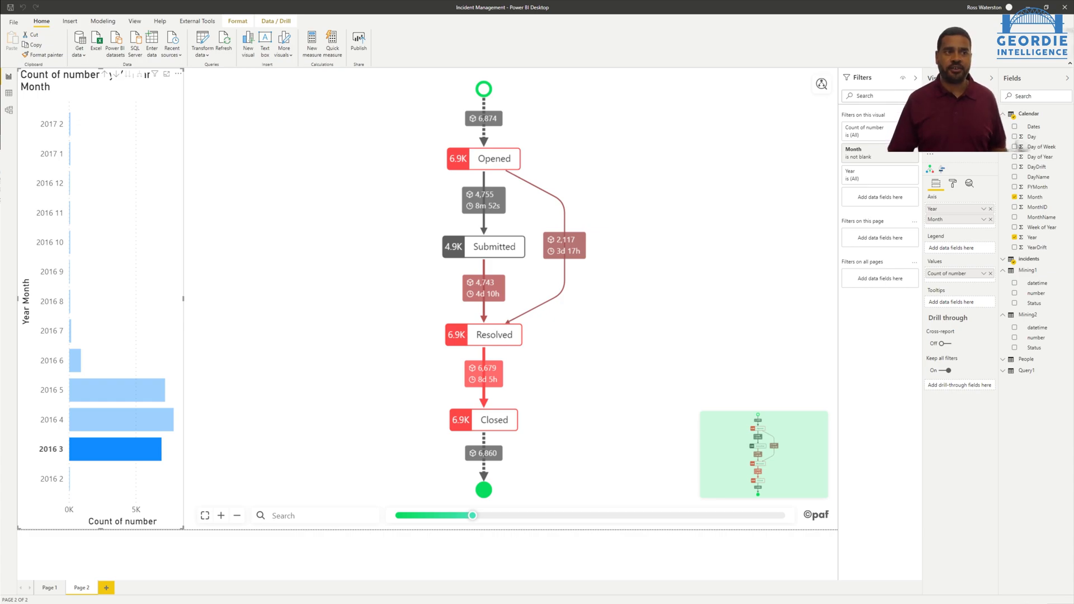
Open the External Tools ribbon.
{"action": "left_click", "coordinate": [193, 22]}
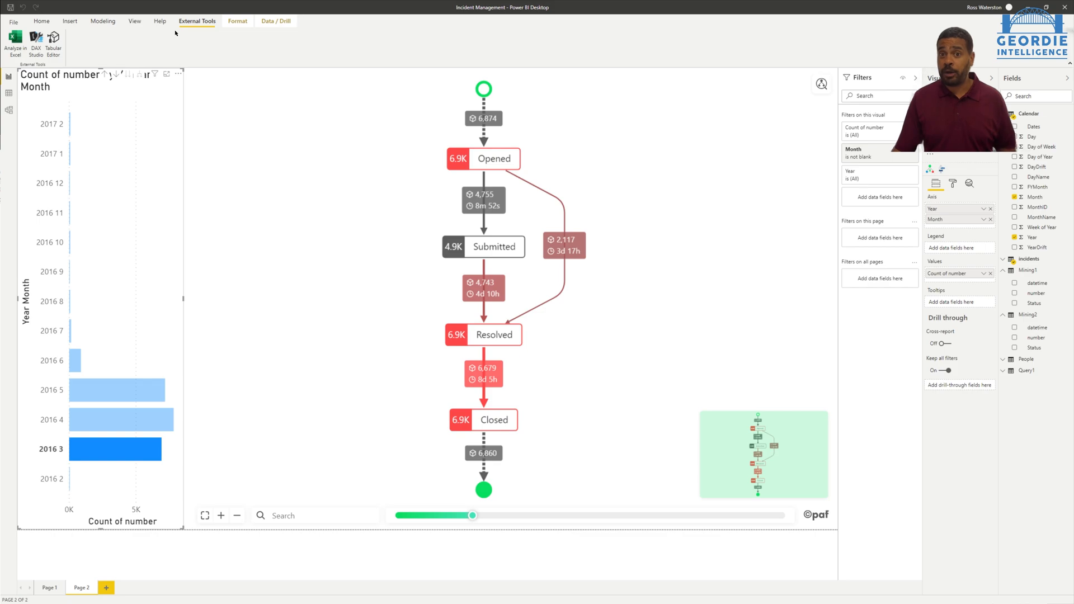